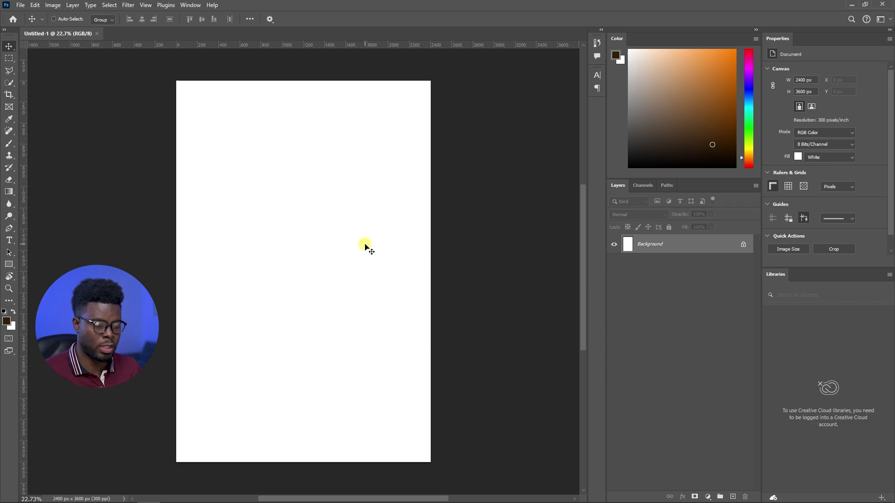
# Type the headline SUMMER IS A STATE OF MIND as a new text layer
pyautogui.press('t')
pyautogui.click(274, 192)
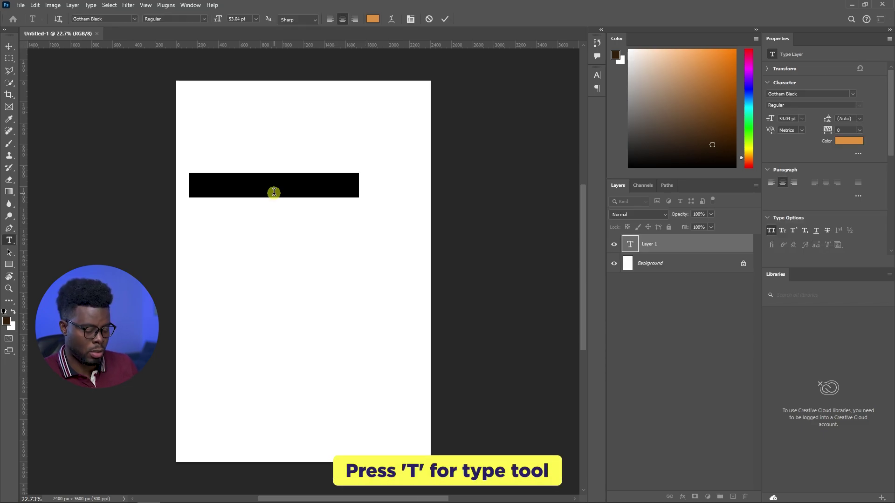
pyautogui.write('SUMMER')
pyautogui.press('Return')
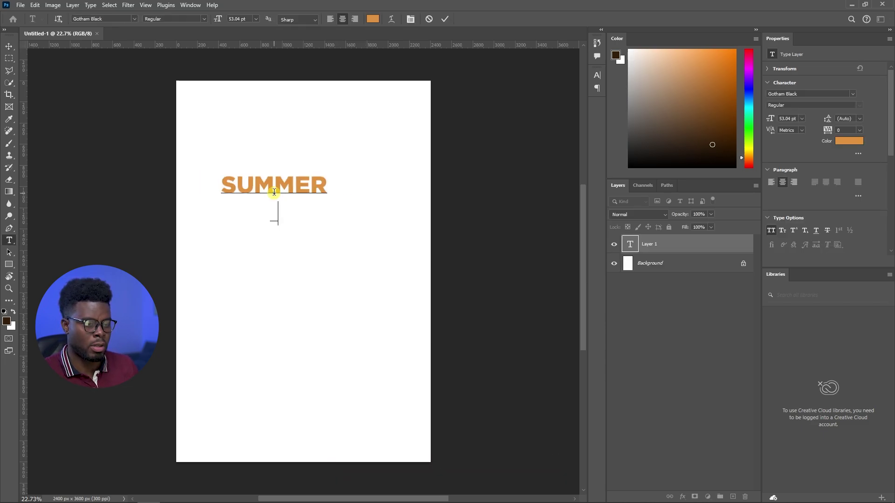
pyautogui.write('IS A S')
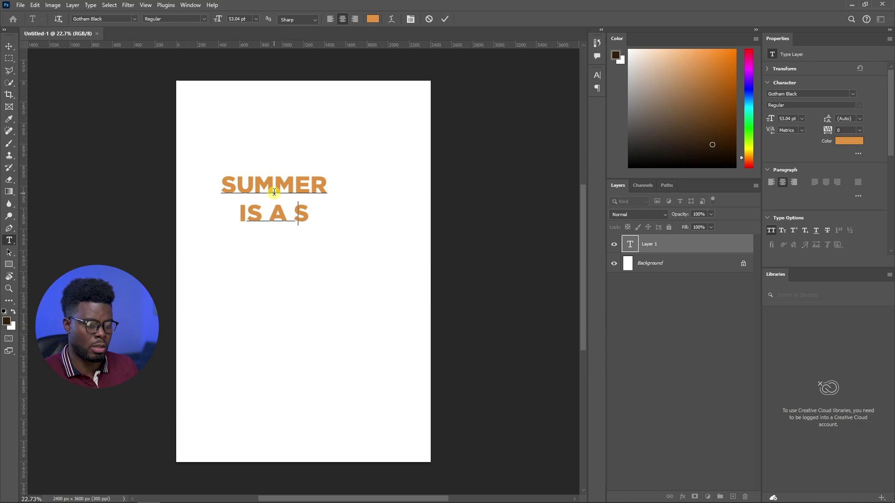
pyautogui.press('BackSpace')
pyautogui.press('BackSpace')
pyautogui.write('STATE OF ')
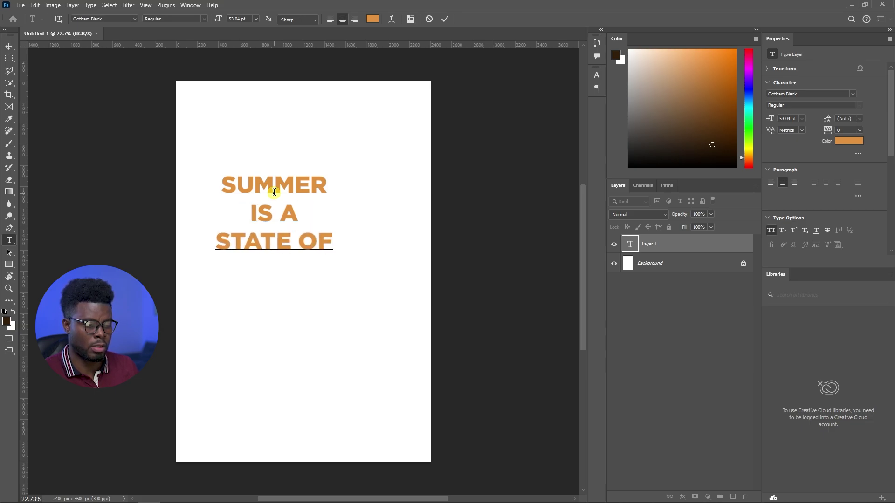
pyautogui.write('MIND')
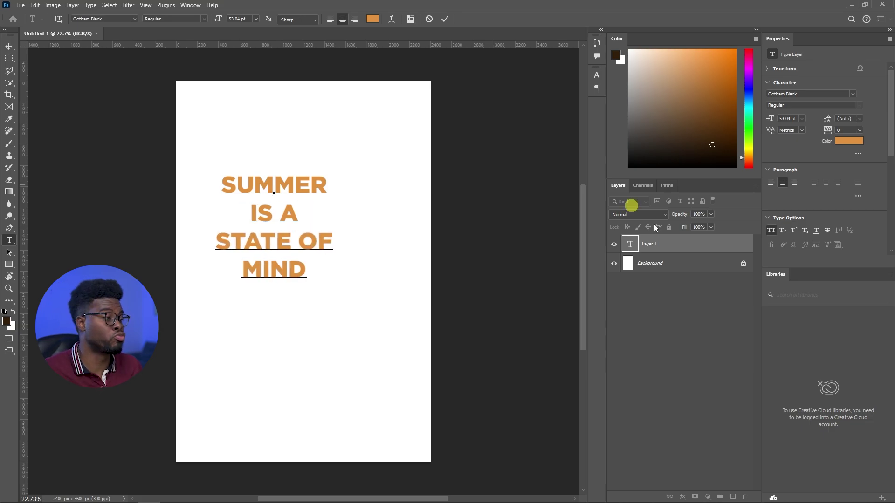
# Make the whole headline black and 110 pt
pyautogui.hotkey('ctrl', 'a')
pyautogui.click(849, 141)
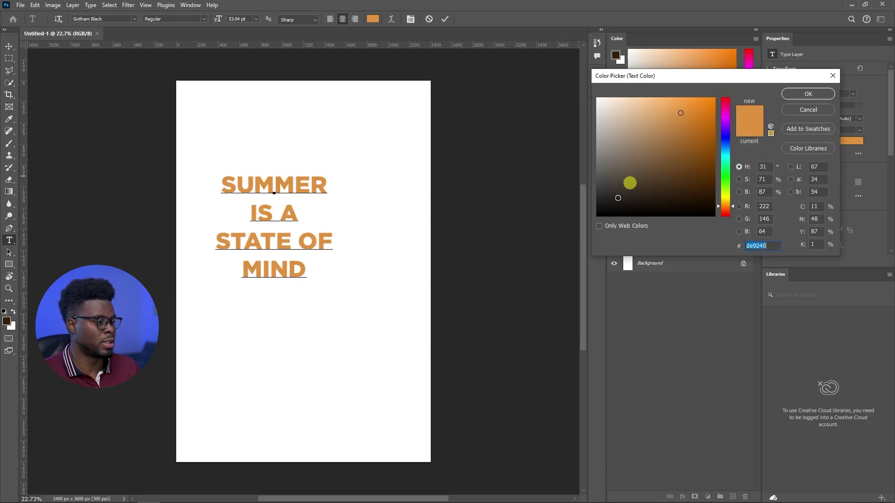
pyautogui.click(609, 207)
pyautogui.click(808, 94)
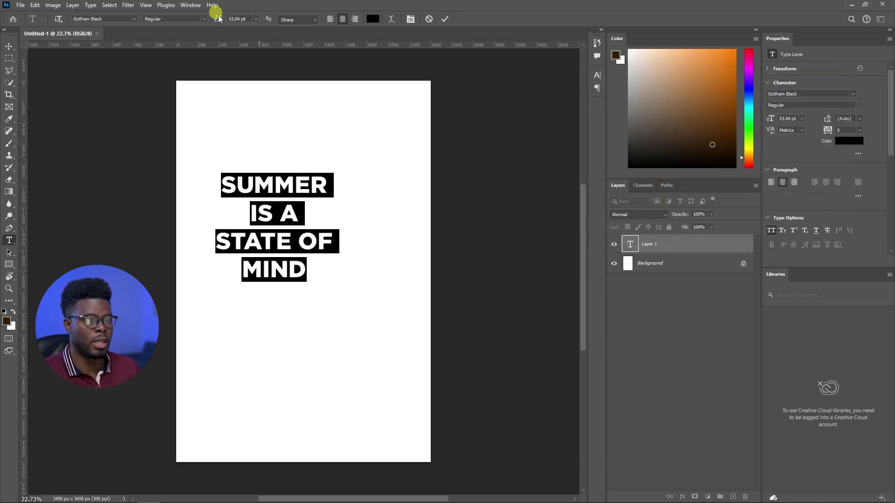
pyautogui.moveTo(218, 20); pyautogui.dragTo(236, 20)
pyautogui.click(653, 245)
# Centre the headline on the page and tighten its leading to 91 pt
pyautogui.press('v')
pyautogui.moveTo(306, 186)
pyautogui.mouseDown()
pyautogui.moveTo(296, 190)
pyautogui.moveTo(329, 197)
pyautogui.moveTo(319, 201)
pyautogui.moveTo(277, 125)
pyautogui.moveTo(290, 184)
pyautogui.mouseUp()
pyautogui.moveTo(807, 151); pyautogui.dragTo(373, 154)
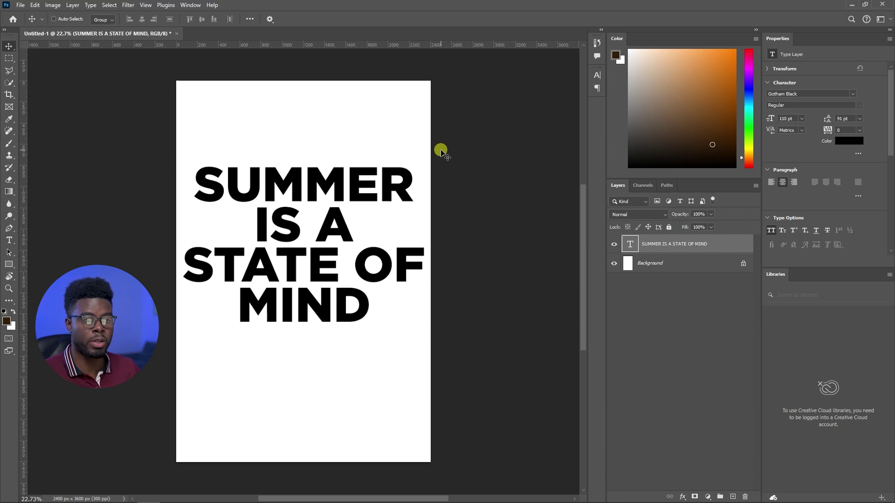
# Place the woman-in-sunglasses photo into the design, beneath the headline layer
pyautogui.hotkey('alt', 'Tab')
pyautogui.click(544, 263)
pyautogui.moveTo(539, 235); pyautogui.dragTo(334, 303)
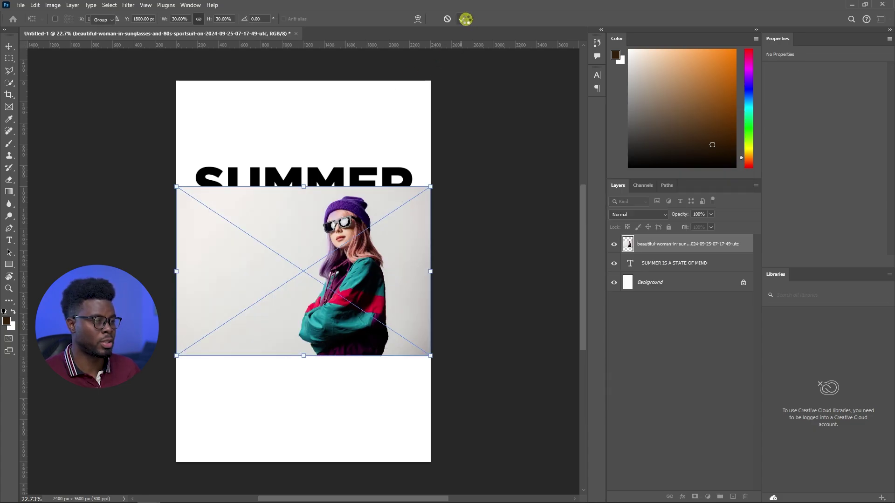
pyautogui.click(466, 18)
pyautogui.moveTo(649, 251); pyautogui.dragTo(650, 275)
# Enlarge the photo to fill the upper page and nudge it slightly down
pyautogui.keyDown('ctrl'); pyautogui.click(310, 218); pyautogui.keyUp('ctrl')
pyautogui.scroll(-2, 336, 177)
pyautogui.keyDown('ctrl'); pyautogui.click(224, 210); pyautogui.keyUp('ctrl')
pyautogui.hotkey('ctrl', 't')
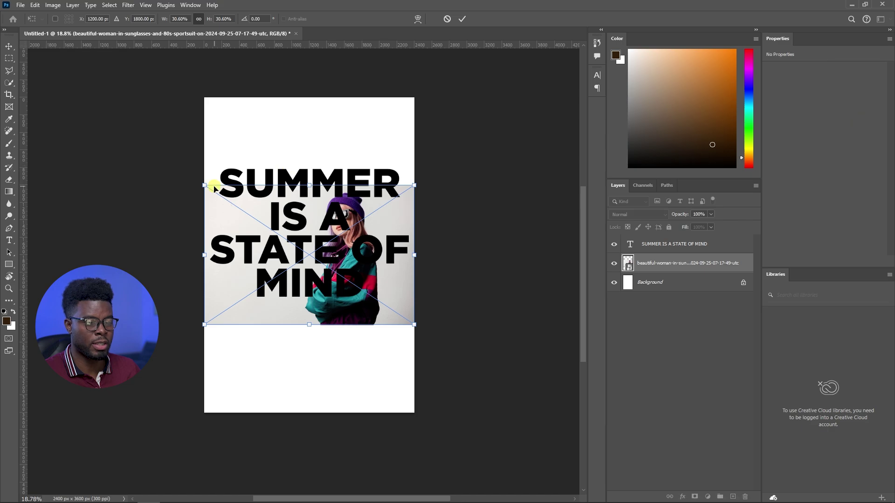
pyautogui.moveTo(206, 186); pyautogui.dragTo(46, 79)
pyautogui.moveTo(415, 322); pyautogui.dragTo(443, 345)
pyautogui.moveTo(363, 141); pyautogui.dragTo(363, 153)
pyautogui.press('Return')
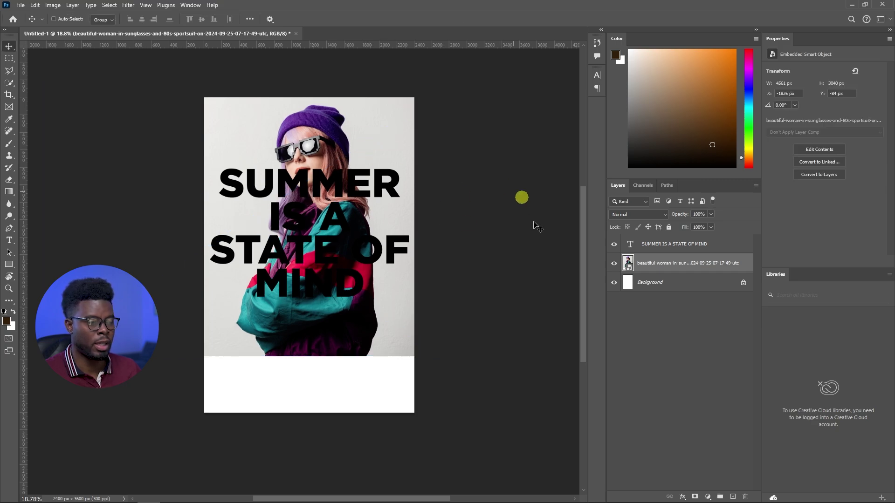
# Move the headline down toward the bottom of the page
pyautogui.click(679, 248)
pyautogui.click(648, 247)
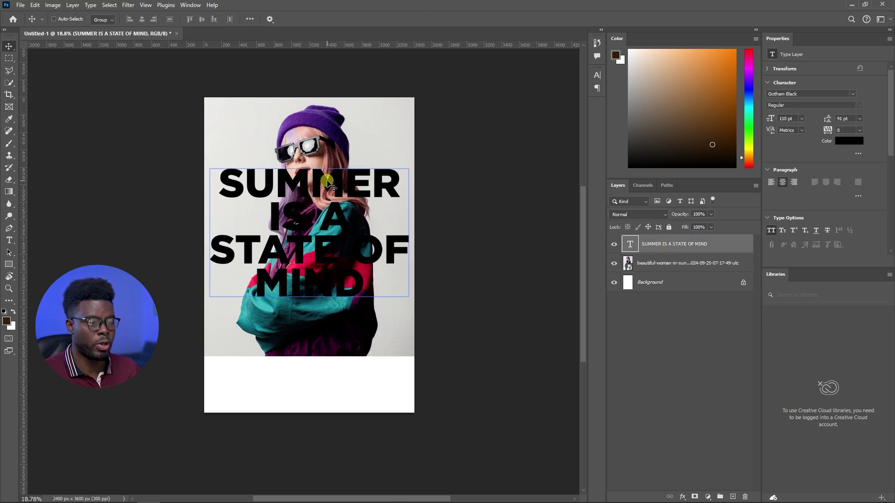
pyautogui.scroll(1, 326, 201)
pyautogui.moveTo(318, 195); pyautogui.dragTo(318, 337)
pyautogui.scroll(-1, 320, 308)
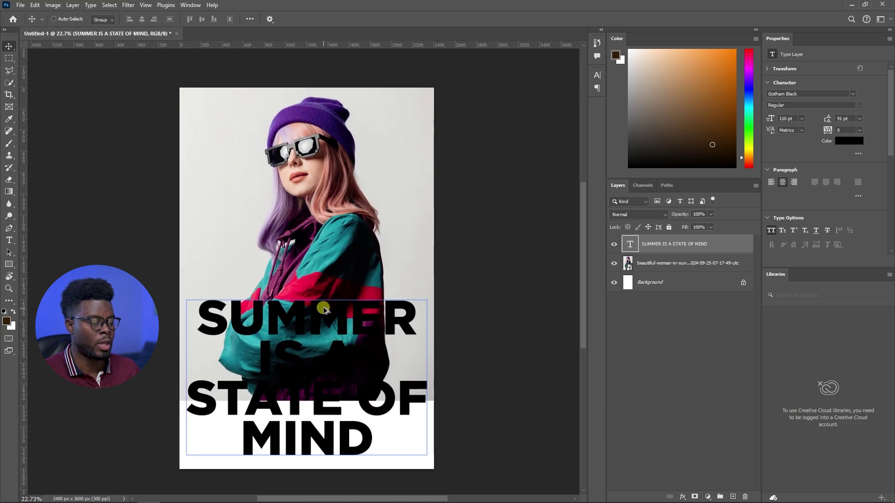
pyautogui.click(665, 264)
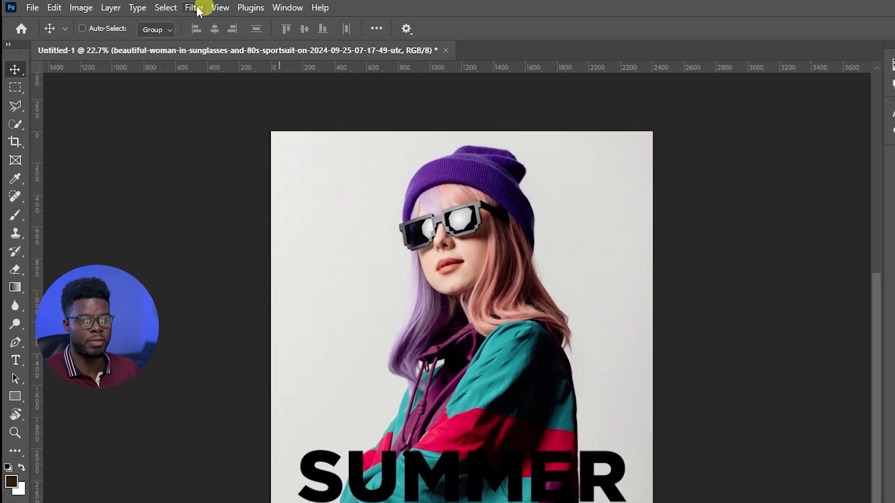
# Open the Camera Raw Filter on the photo and create an automatic Background mask
pyautogui.click(133, 5)
pyautogui.click(158, 61)
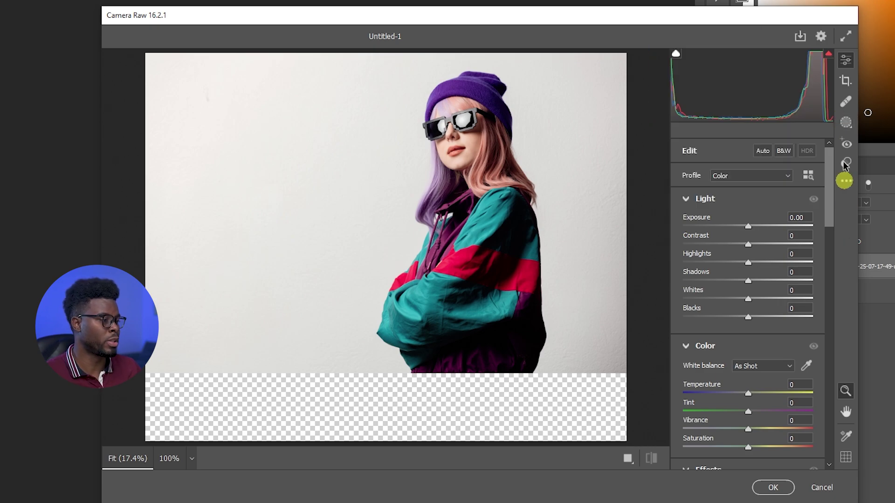
pyautogui.click(845, 125)
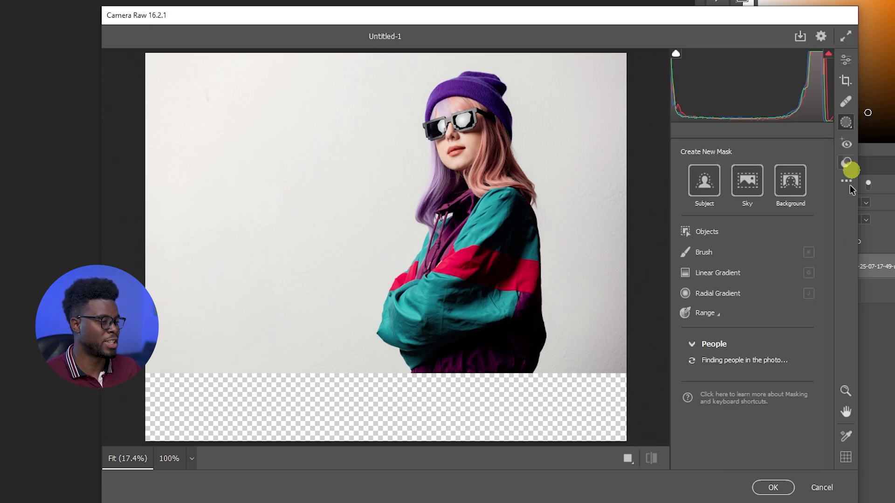
pyautogui.click(793, 183)
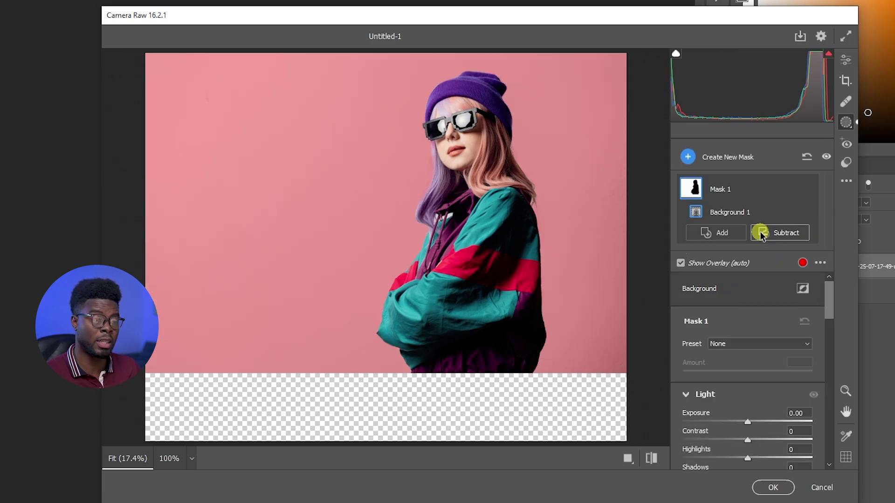
# Brighten the background: Exposure about +2.30, Shadows +72, Whites +47, then apply
pyautogui.scroll(-5, 800, 326)
pyautogui.scroll(2, 793, 331)
pyautogui.moveTo(747, 331); pyautogui.dragTo(762, 315)
pyautogui.scroll(2, 758, 317)
pyautogui.moveTo(747, 350); pyautogui.dragTo(772, 350)
pyautogui.moveTo(747, 368); pyautogui.dragTo(749, 368)
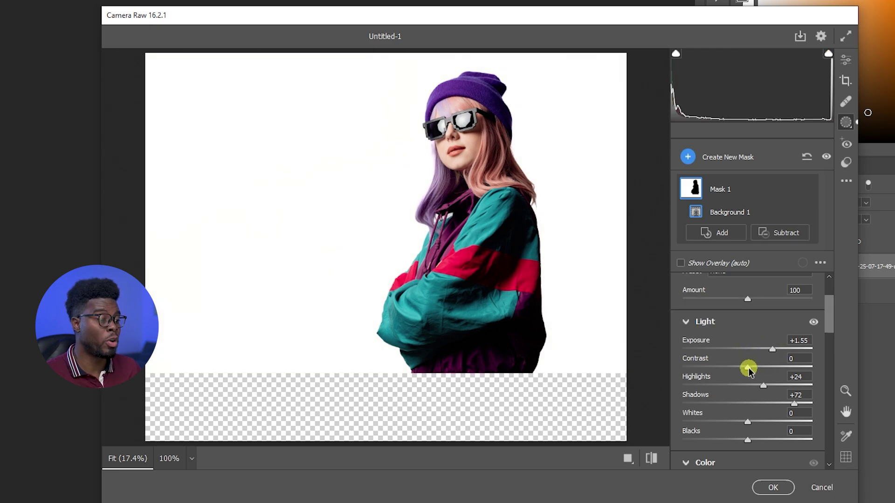
pyautogui.click(743, 422)
pyautogui.moveTo(746, 423); pyautogui.dragTo(776, 422)
pyautogui.moveTo(772, 350); pyautogui.dragTo(780, 352)
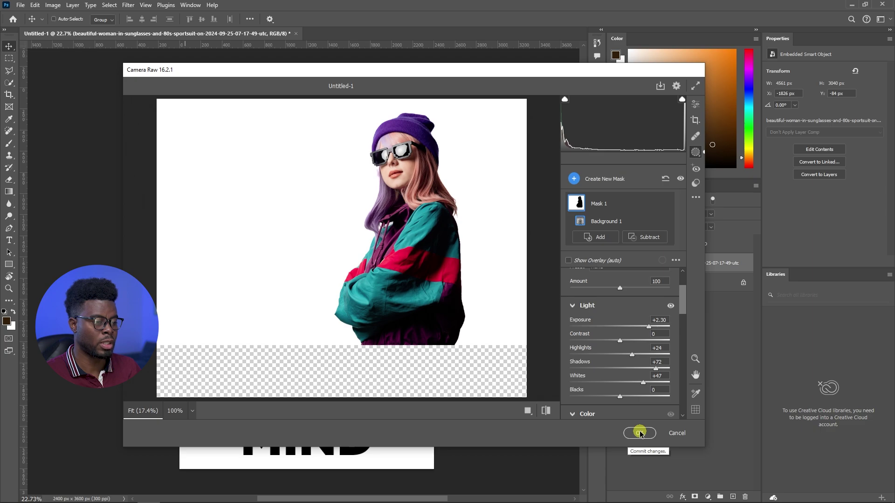
pyautogui.click(640, 433)
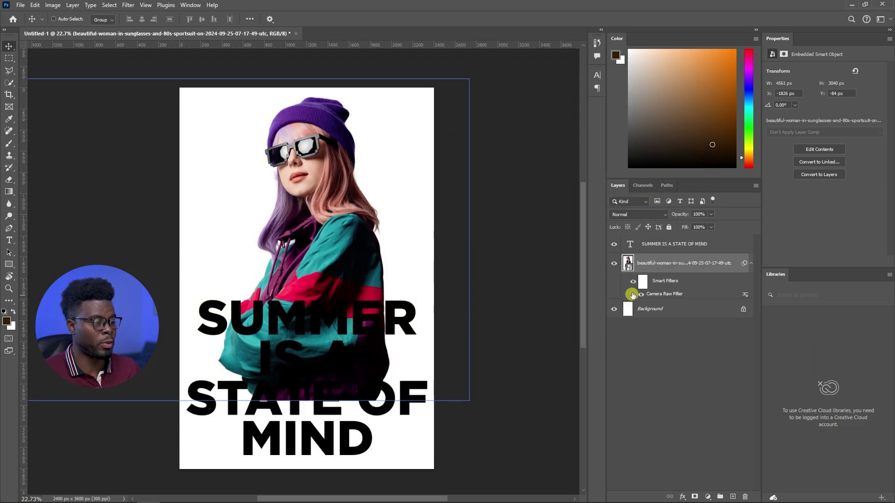
# Toggle the Camera Raw smart filter off and on to compare the result
pyautogui.click(633, 282)
pyautogui.click(633, 282)
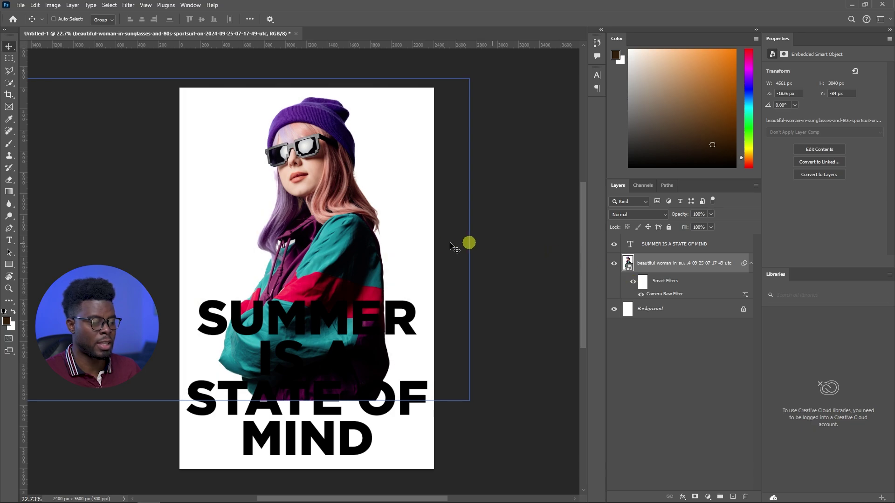
pyautogui.scroll(-1, 448, 245)
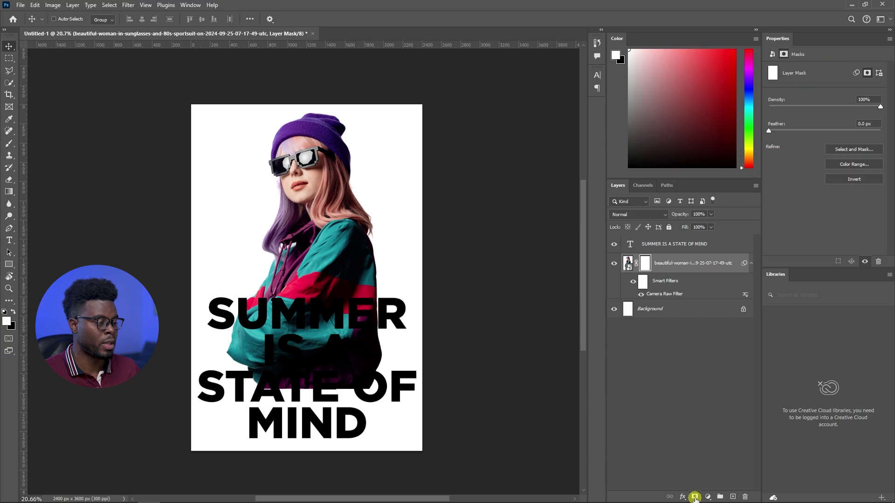
# Draw a gradient on the photo's mask so its lower part fades out above the headline
pyautogui.press('g')
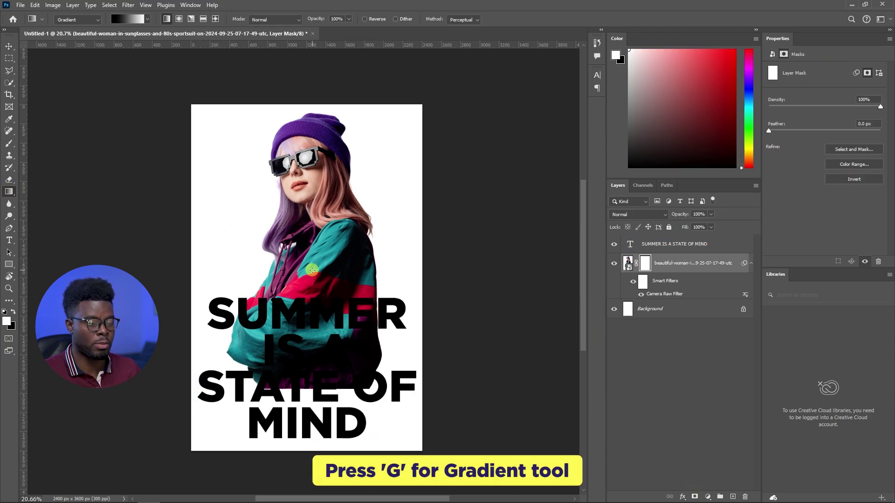
pyautogui.moveTo(309, 426); pyautogui.dragTo(308, 241)
pyautogui.click(318, 438)
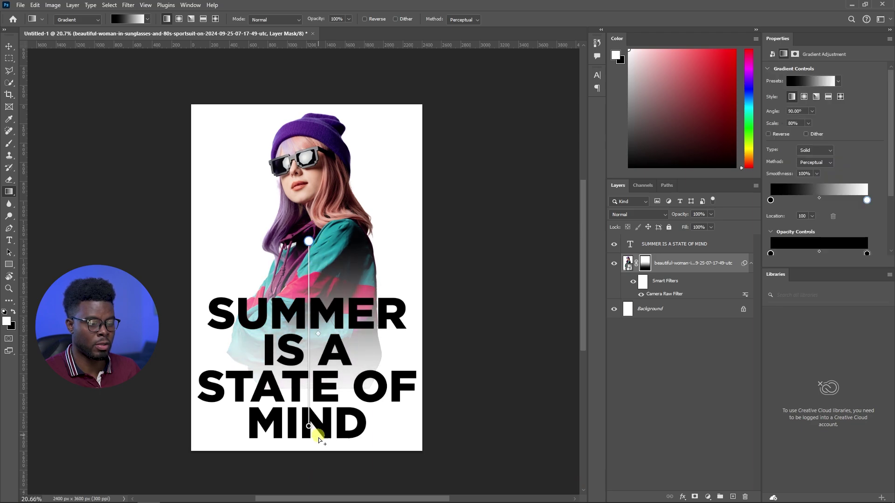
pyautogui.moveTo(309, 426); pyautogui.dragTo(310, 339)
pyautogui.press('v')
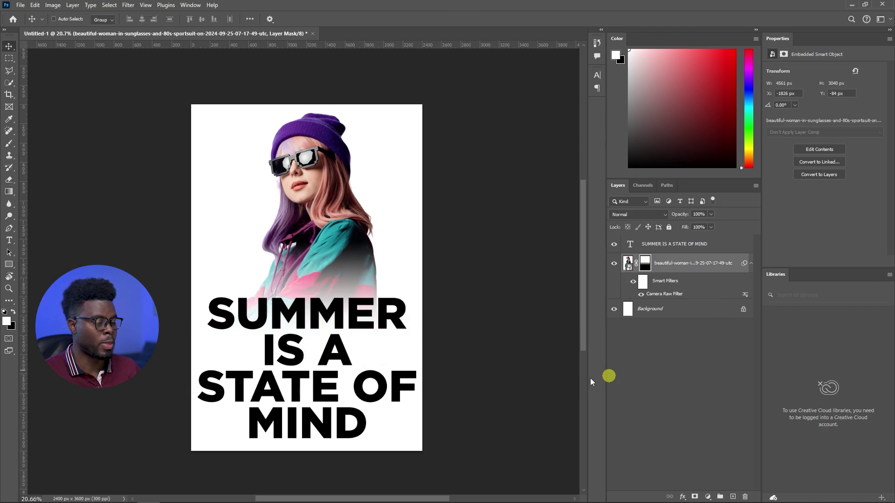
# Colour the headline with the beanie's deep purple (3f1a6f) sampled from the photo
pyautogui.click(662, 244)
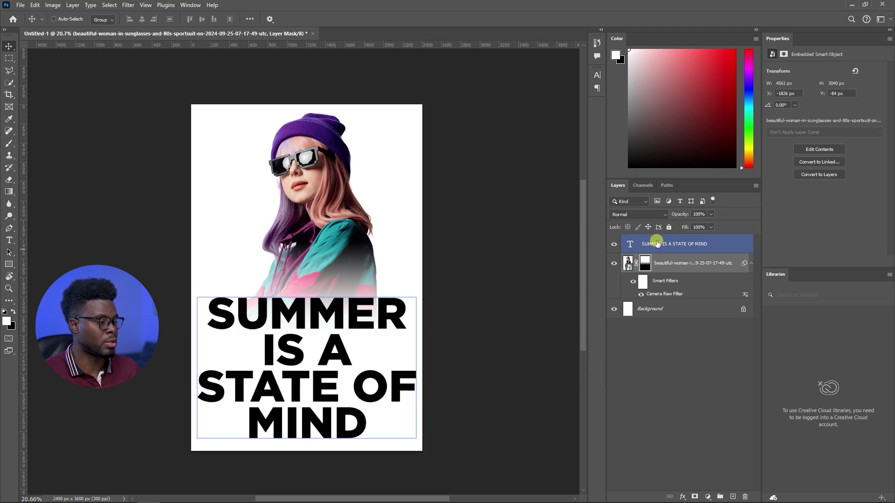
pyautogui.click(844, 141)
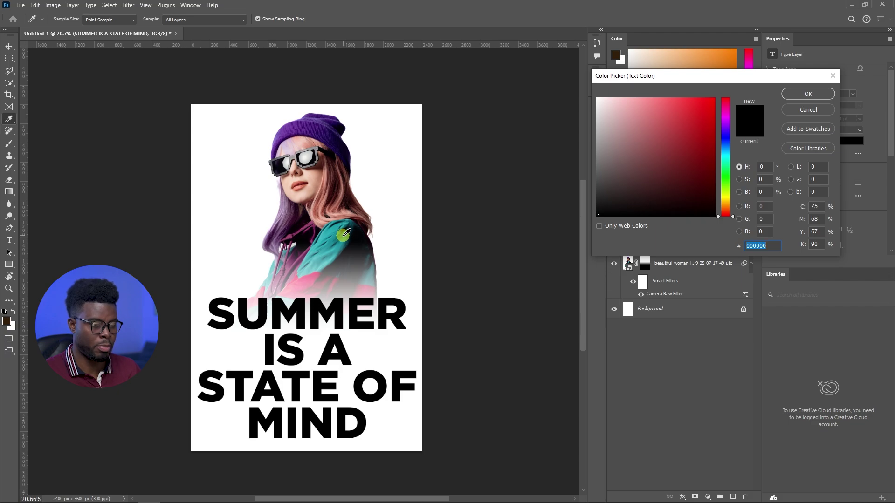
pyautogui.click(334, 248)
pyautogui.click(330, 137)
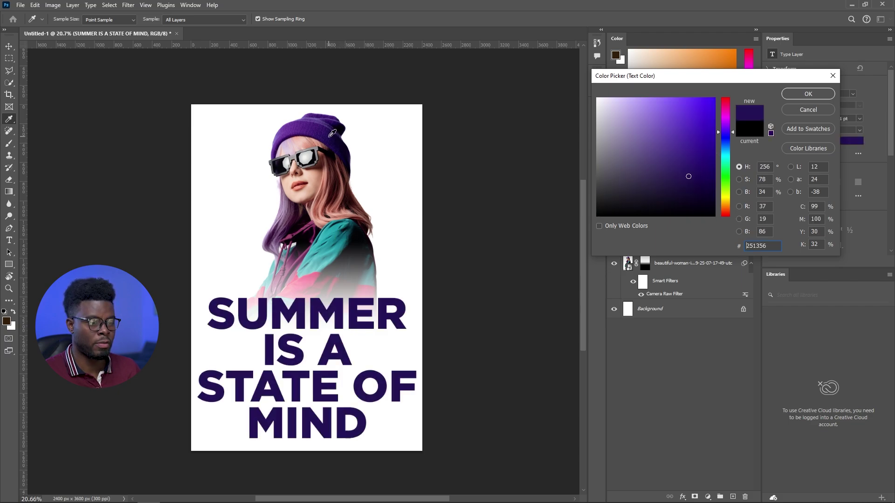
pyautogui.click(341, 239)
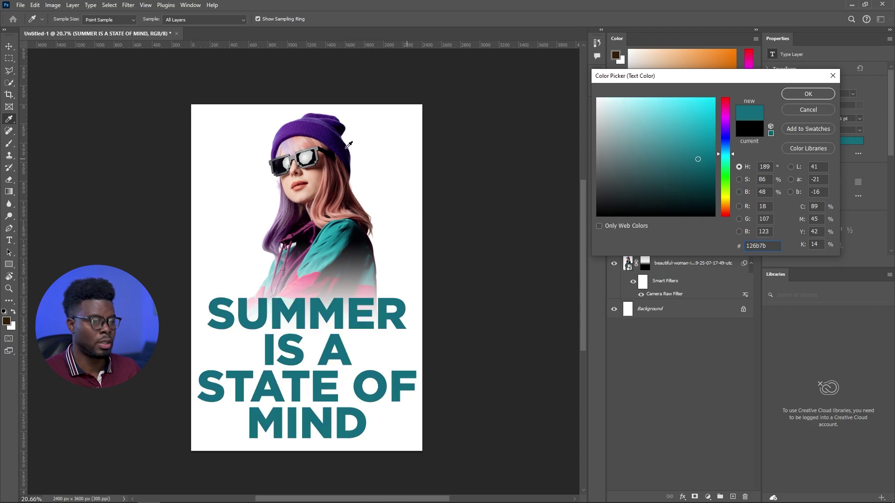
pyautogui.click(325, 125)
pyautogui.press('Return')
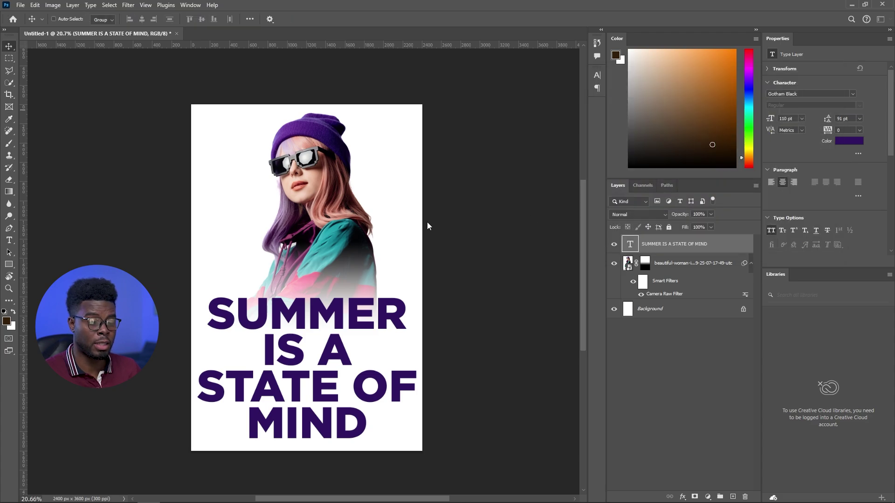
pyautogui.keyDown('ctrl'); pyautogui.click(427, 227); pyautogui.keyUp('ctrl')
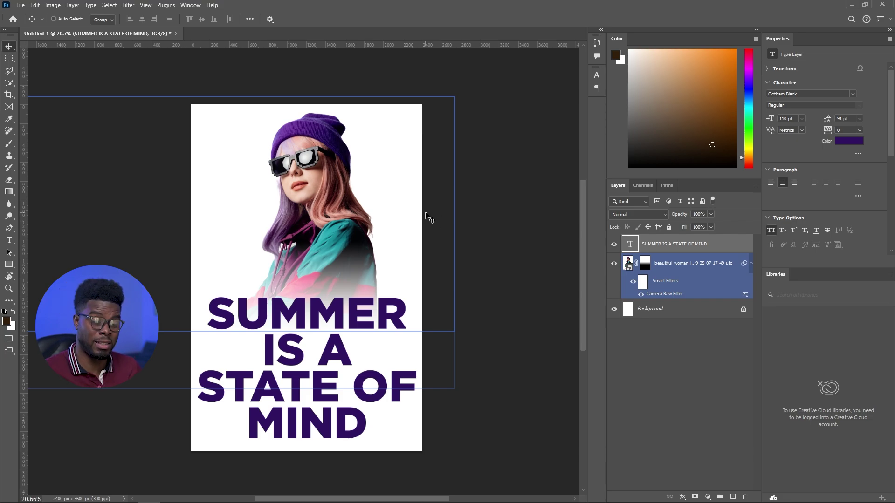
# Save the design as T Shirt Design Tutorial in Large Document Format (.psb)
pyautogui.hotkey('ctrl', 's')
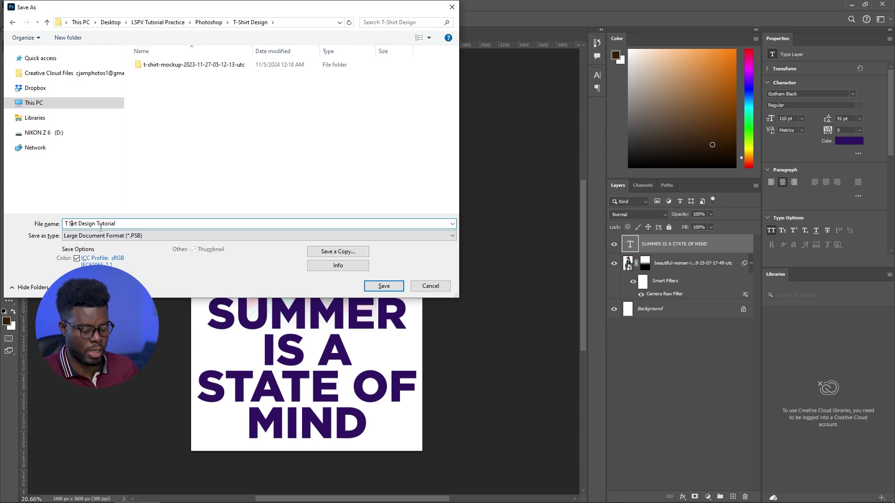
pyautogui.click(402, 285)
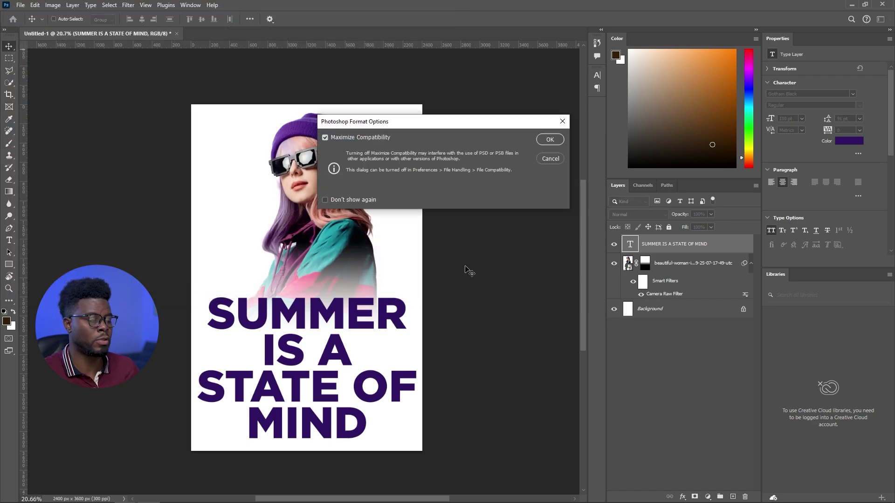
pyautogui.click(549, 141)
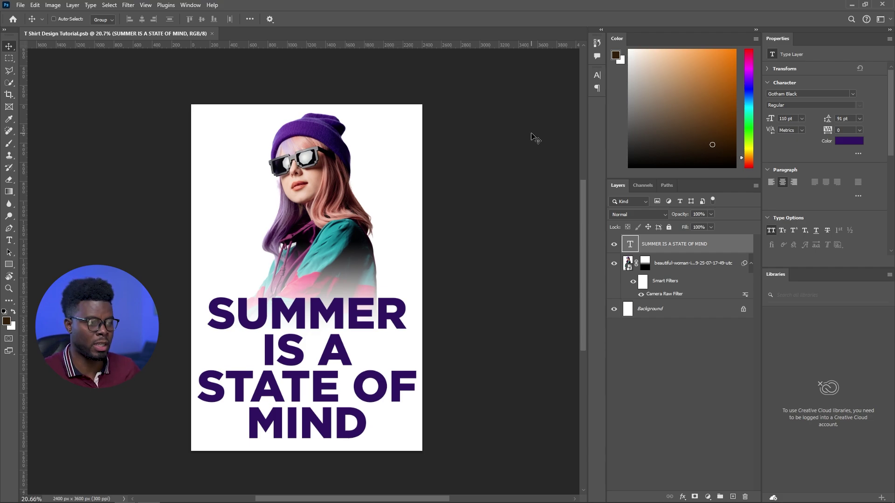
# Dismiss the Save As dialog, then save a JPEG copy named T Shirt Design Tutorial copy
pyautogui.hotkey('ctrl', 'shift', 's')
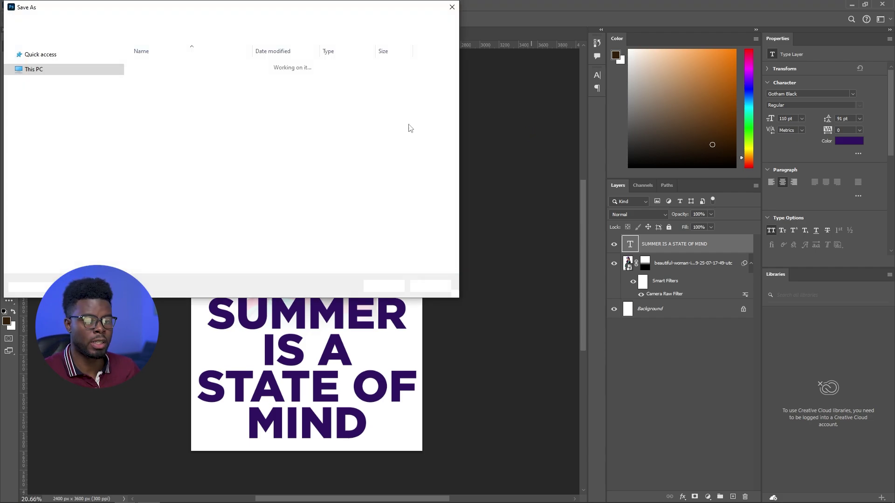
pyautogui.click(431, 286)
pyautogui.press('ctrl')
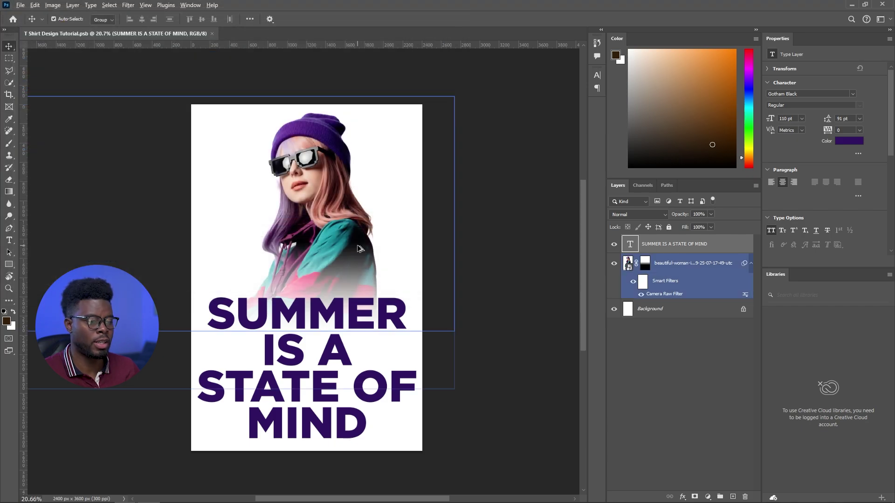
pyautogui.hotkey('ctrl', 'alt', 's')
pyautogui.click(159, 236)
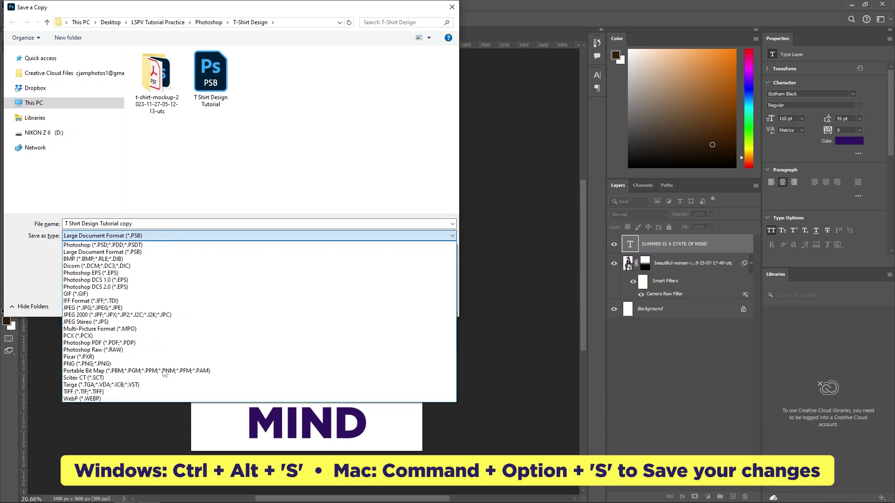
pyautogui.click(149, 308)
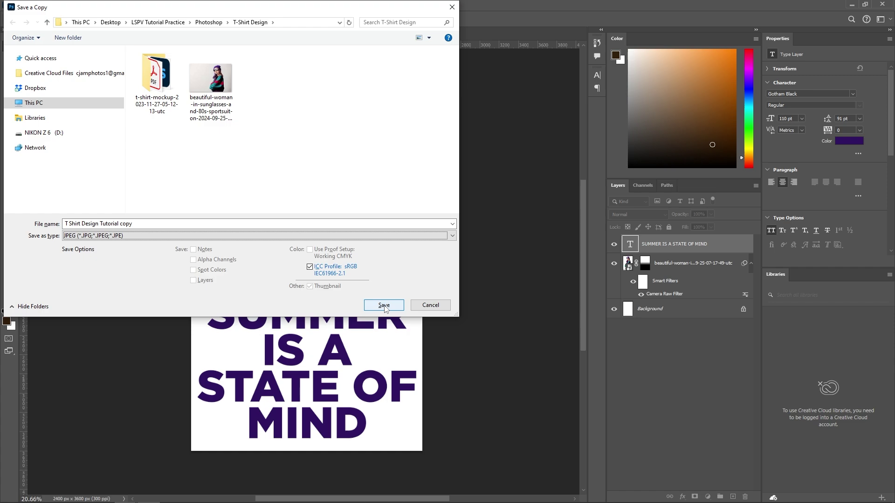
pyautogui.click(385, 305)
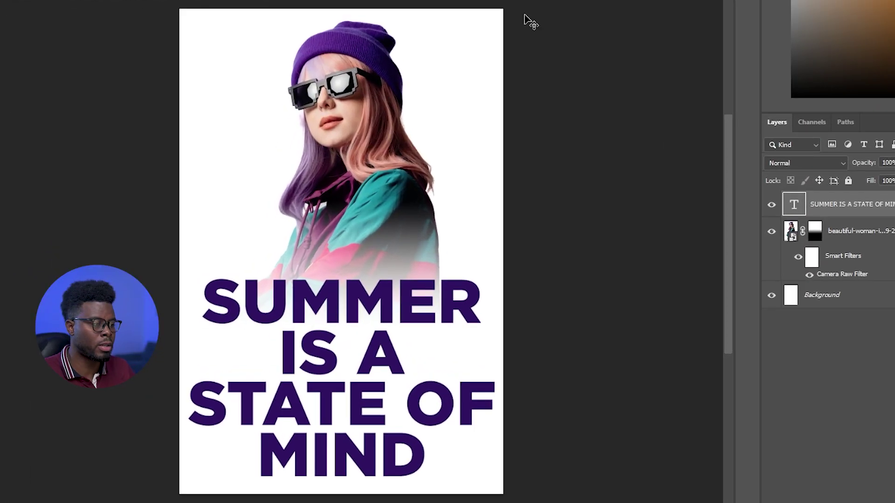
# Select the woman photo layer to review the design's layers
pyautogui.click(783, 229)
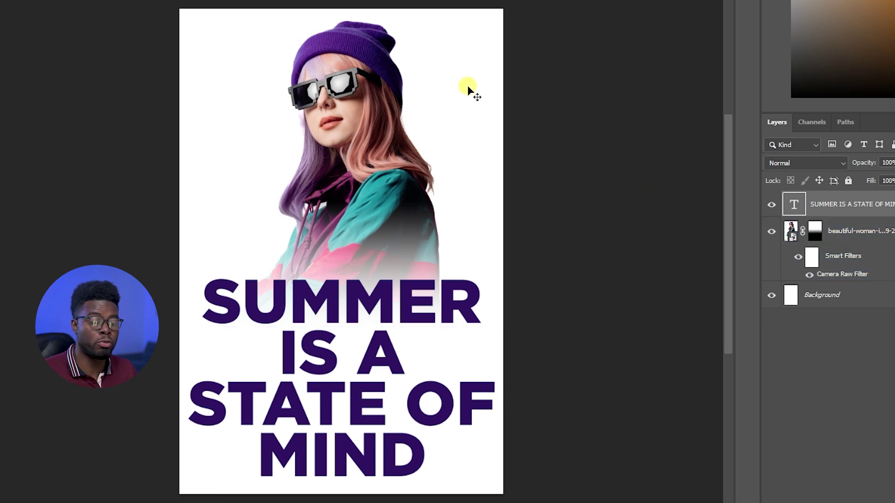
pyautogui.click(792, 235)
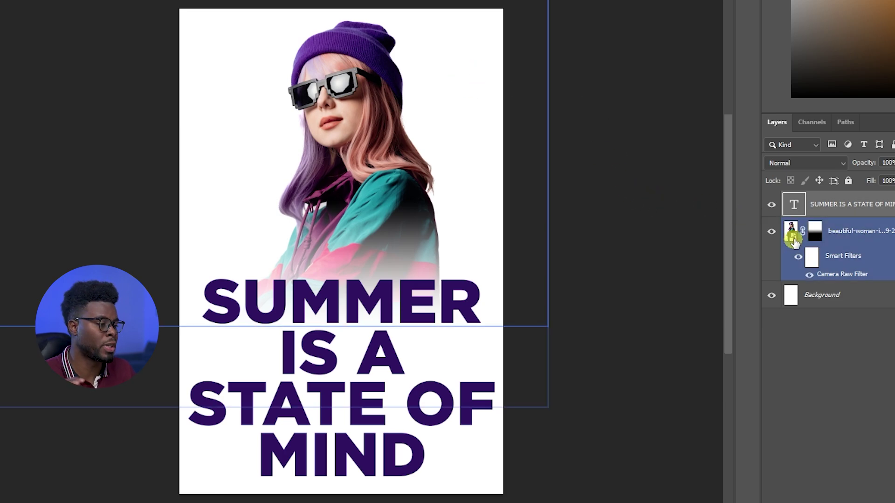
pyautogui.click(783, 218)
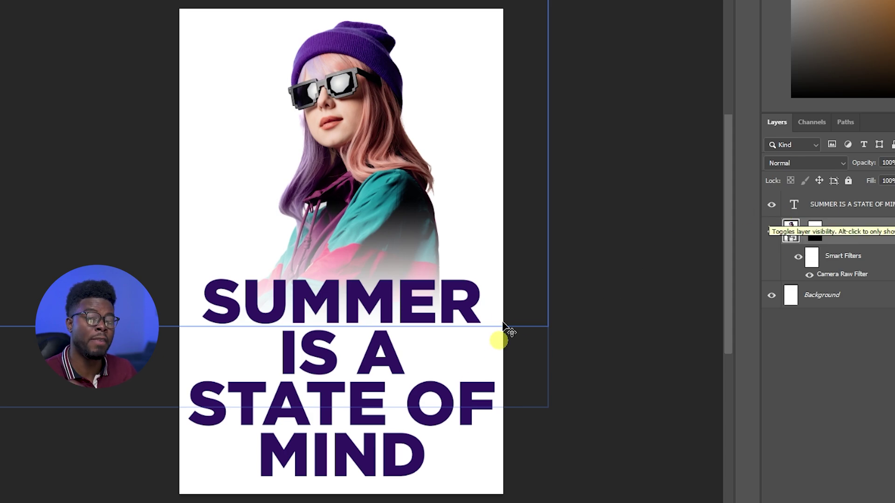
# Open T-Shirt Mockup.psd through File > Open
pyautogui.click(514, 44)
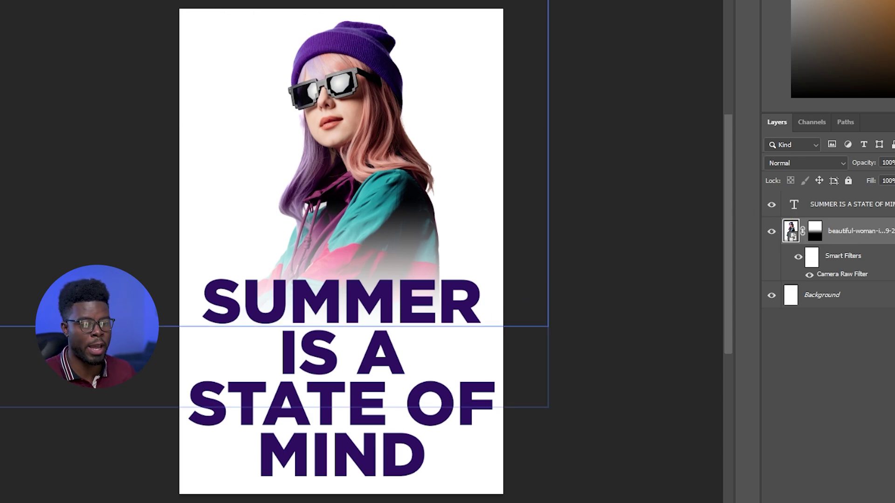
pyautogui.click(190, 476)
pyautogui.click(490, 50)
pyautogui.click(535, 34)
pyautogui.click(622, 51)
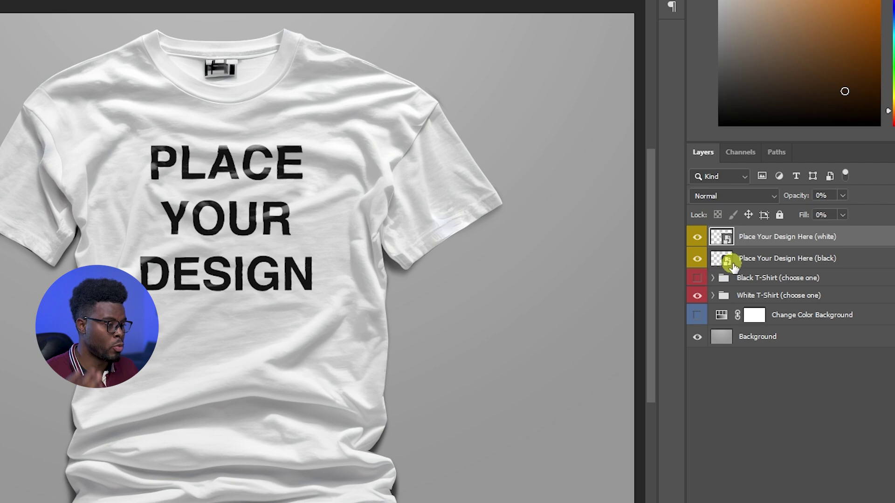
# Select the black shirt's design placeholder layer in the mockup
pyautogui.click(634, 256)
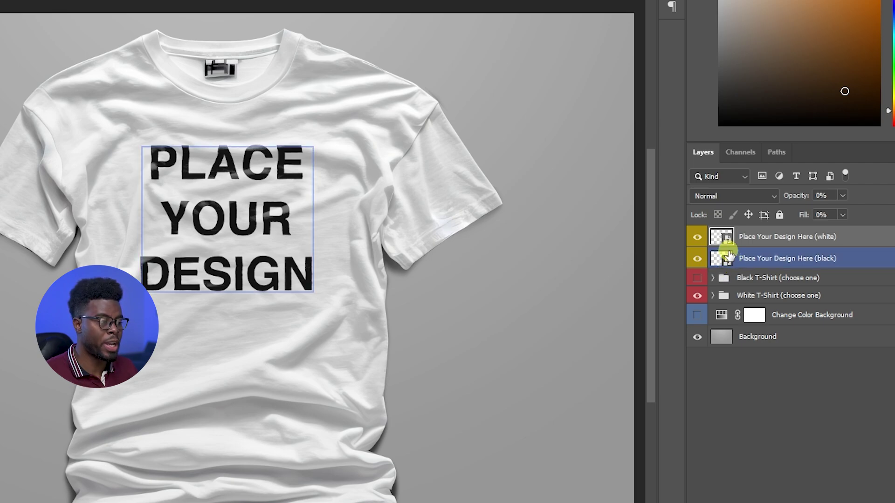
pyautogui.keyDown('ctrl'); pyautogui.click(726, 258); pyautogui.keyUp('ctrl')
pyautogui.click(760, 261)
pyautogui.keyDown('ctrl'); pyautogui.click(760, 267); pyautogui.keyUp('ctrl')
pyautogui.click(759, 262)
# Open the white shirt's Place Your Design Here smart object and hide PLACE YOUR DESIGN
pyautogui.click(722, 238)
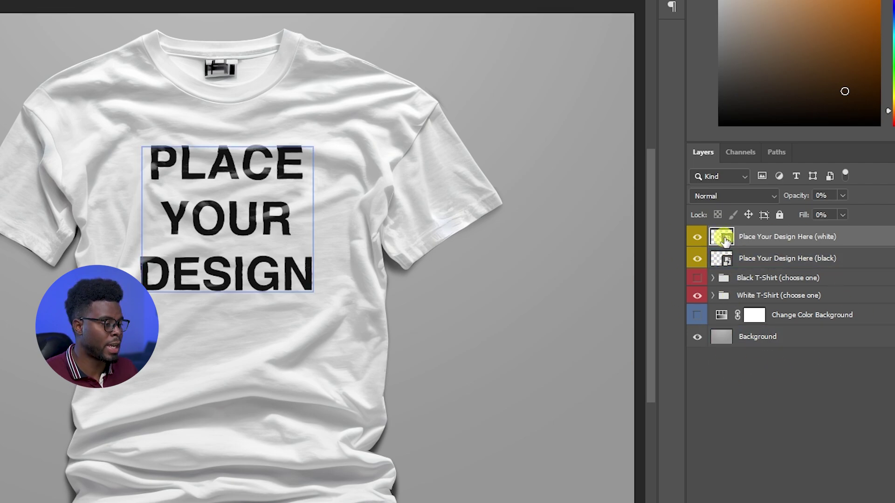
pyautogui.doubleClick(726, 238)
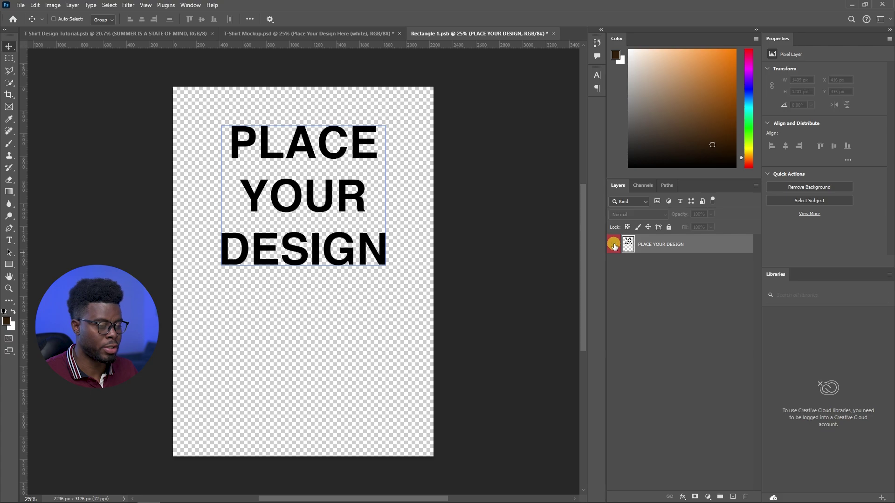
pyautogui.click(614, 245)
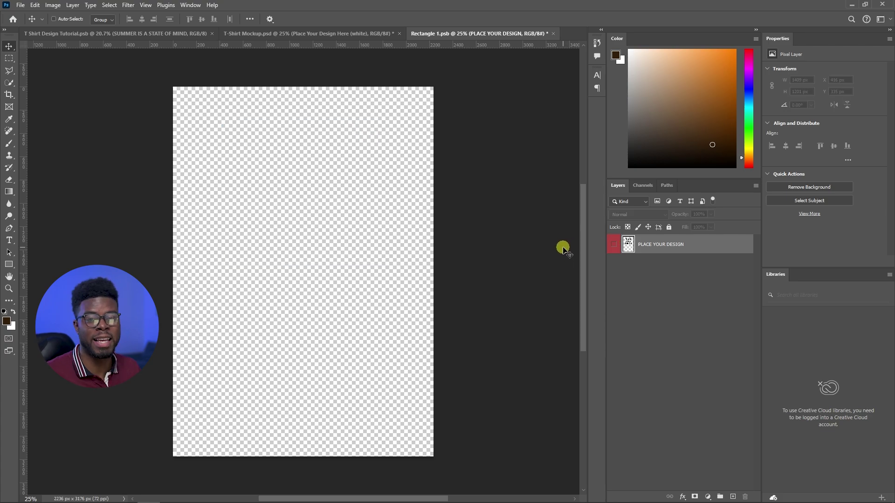
# Place the T Shirt Design Tutorial copy JPEG and scale it to fill the canvas
pyautogui.hotkey('alt', 'Tab')
pyautogui.moveTo(513, 207); pyautogui.dragTo(226, 265)
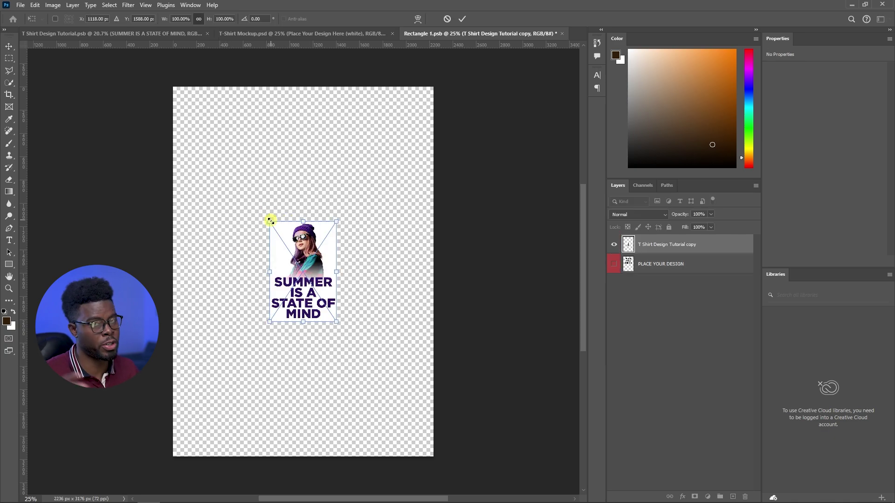
pyautogui.moveTo(270, 222); pyautogui.dragTo(174, 101)
pyautogui.press('Return')
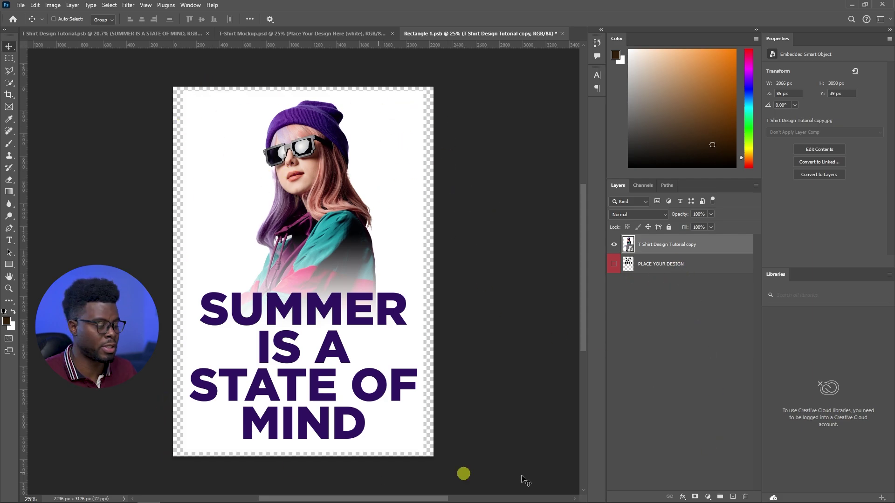
# Add a white (ffffff) Solid Color fill layer beneath the design
pyautogui.click(705, 497)
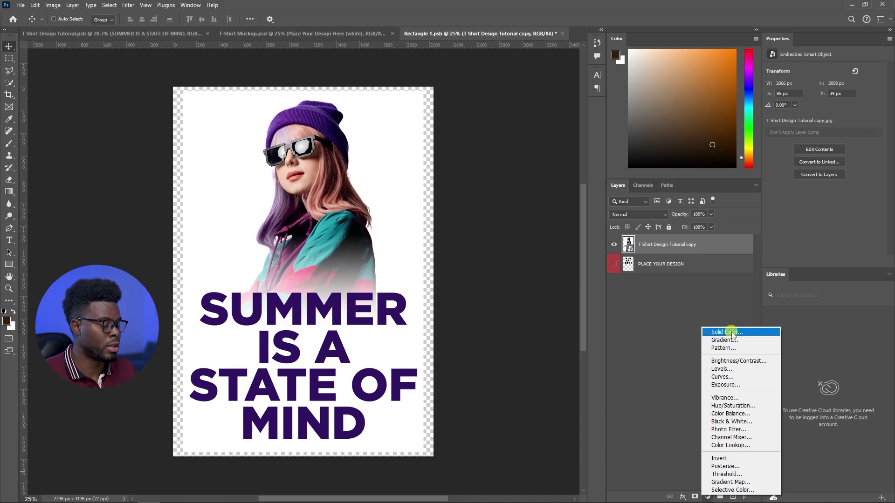
pyautogui.click(732, 332)
pyautogui.write('ffffff')
pyautogui.click(806, 91)
pyautogui.moveTo(680, 244); pyautogui.dragTo(679, 262)
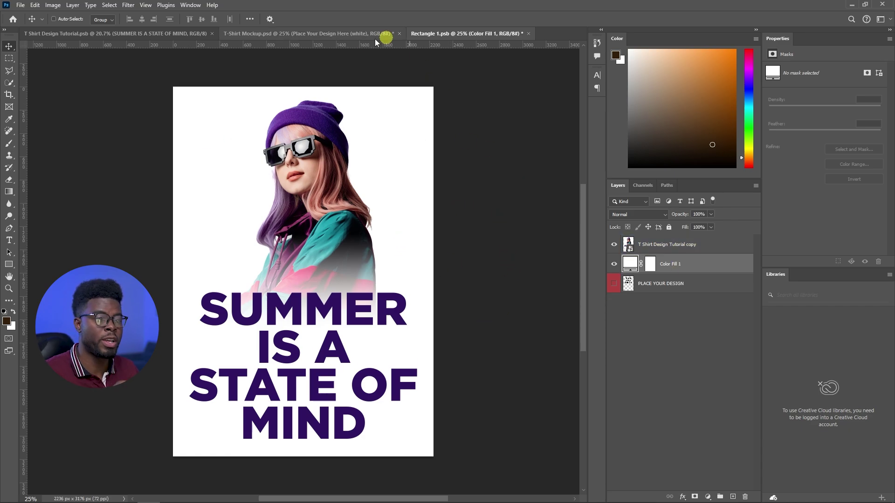
# Compare the T-Shirt Mockup and Rectangle 1.psb documents, selecting and then deselecting the design layer
pyautogui.click(344, 30)
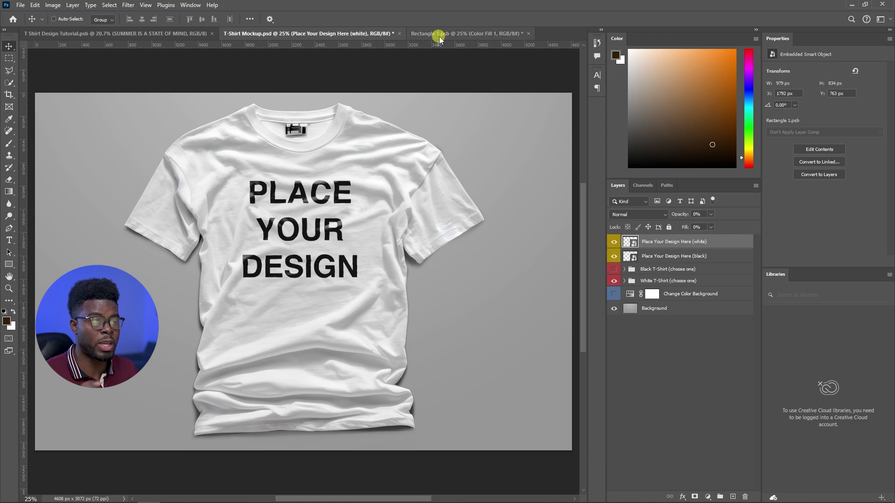
pyautogui.click(439, 34)
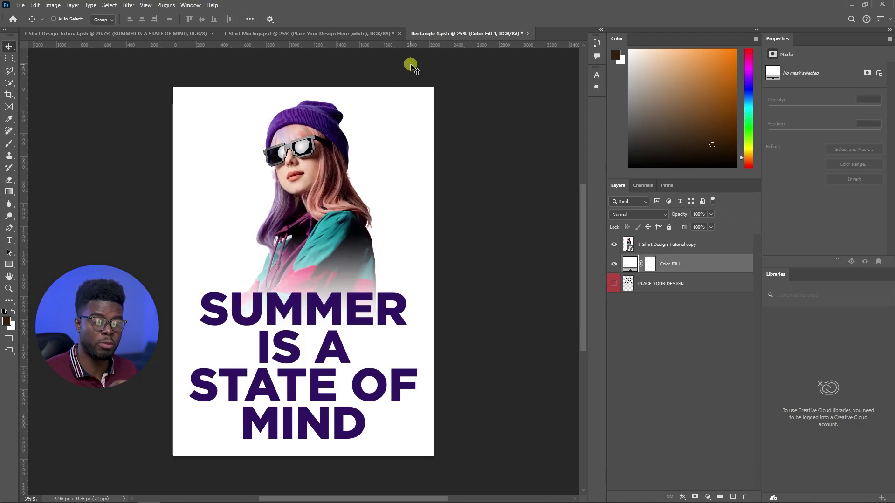
pyautogui.click(319, 35)
pyautogui.click(640, 255)
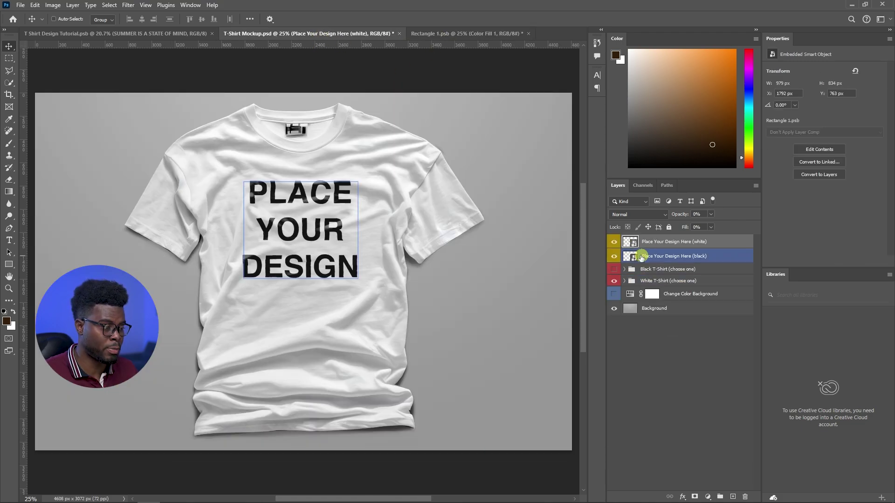
pyautogui.click(469, 35)
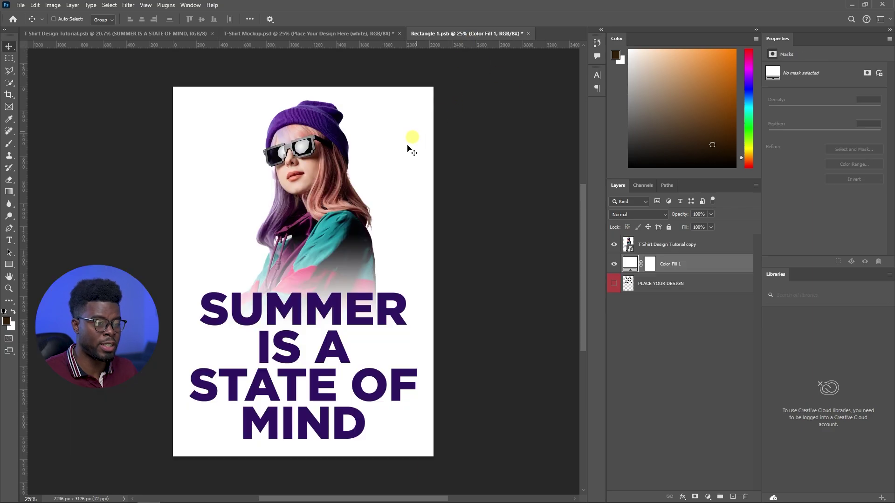
pyautogui.keyDown('ctrl'); pyautogui.click(405, 159); pyautogui.keyUp('ctrl')
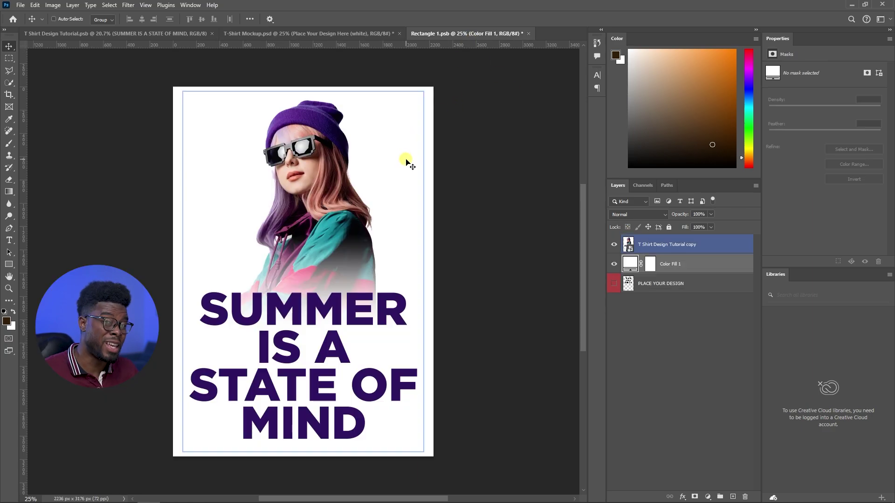
pyautogui.click(406, 159)
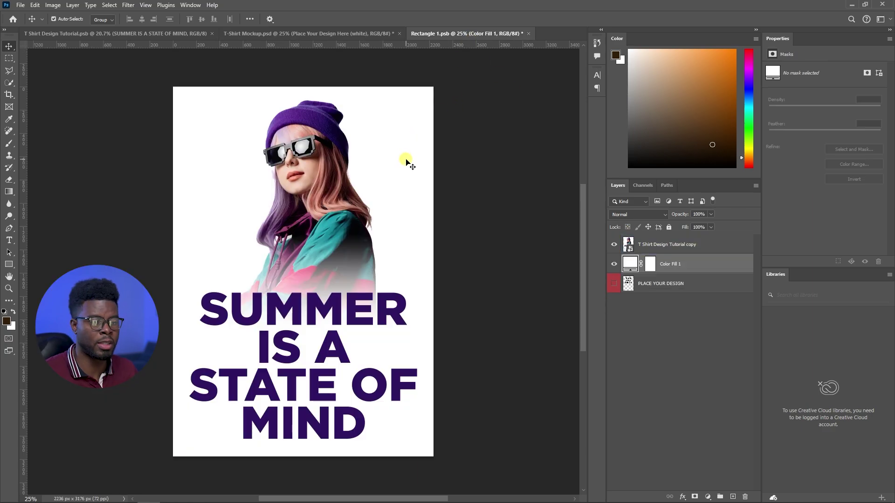
# Save Rectangle 1.psb and preview the design printed on the white shirt in T-Shirt Mockup
pyautogui.hotkey('ctrl', 's')
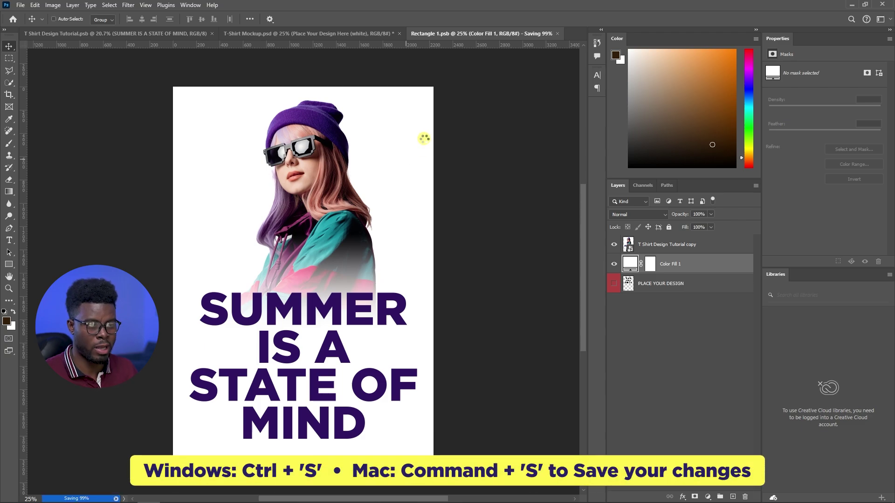
pyautogui.click(367, 36)
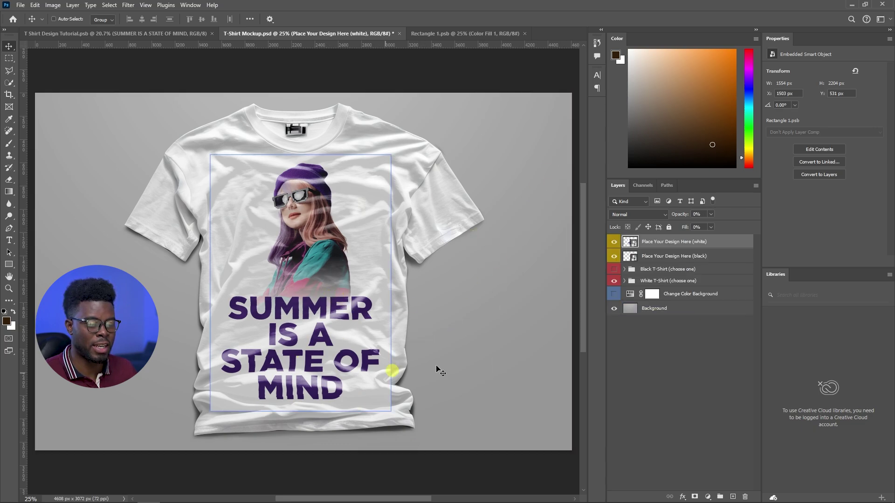
pyautogui.click(514, 290)
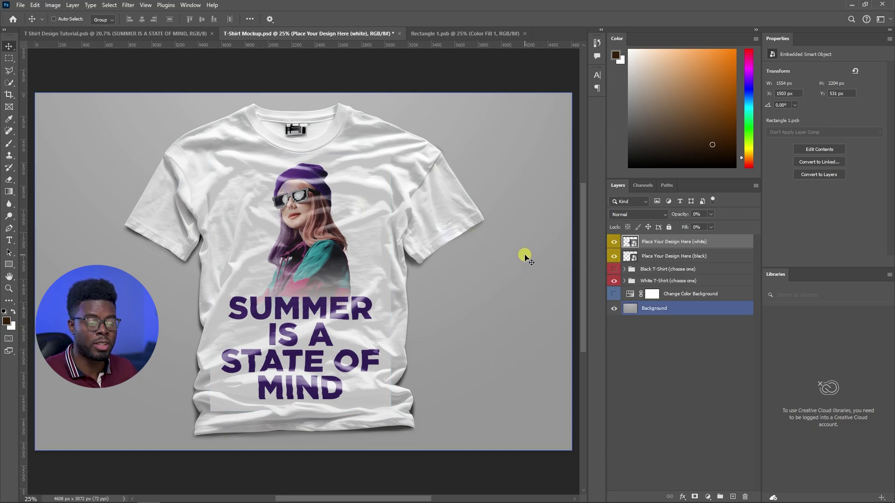
pyautogui.click(280, 278)
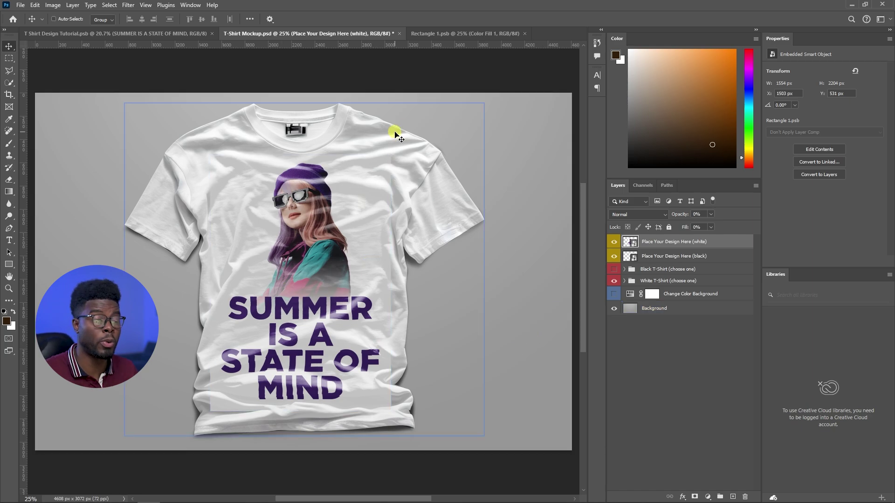
# In Rectangle 1.psb, hide the white Color Fill 1 background behind the design
pyautogui.click(452, 35)
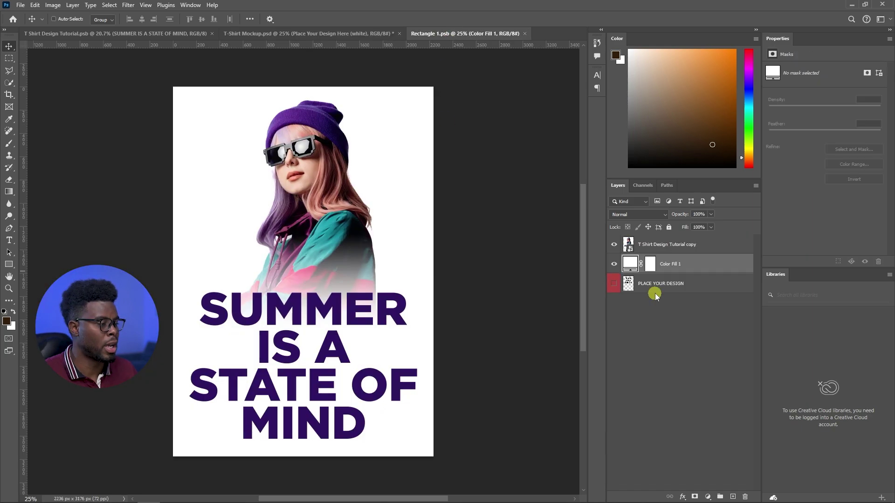
pyautogui.click(627, 243)
pyautogui.click(614, 244)
pyautogui.click(614, 244)
pyautogui.click(613, 264)
pyautogui.click(613, 263)
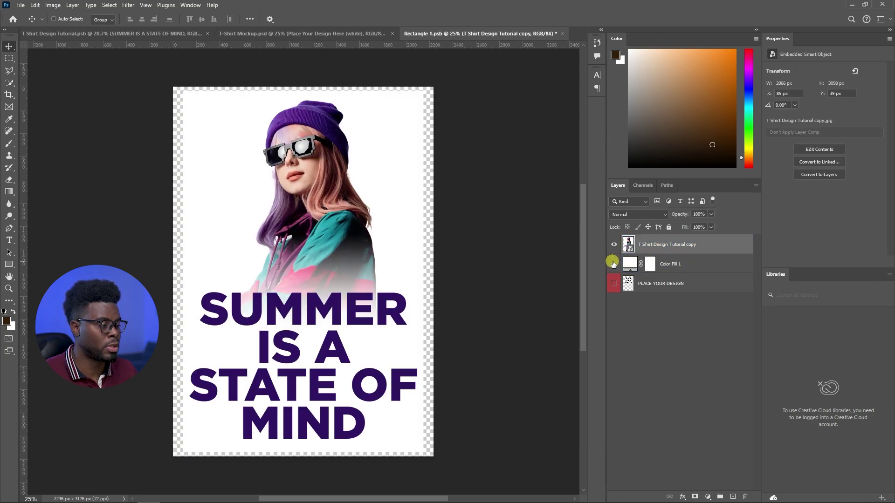
pyautogui.doubleClick(615, 263)
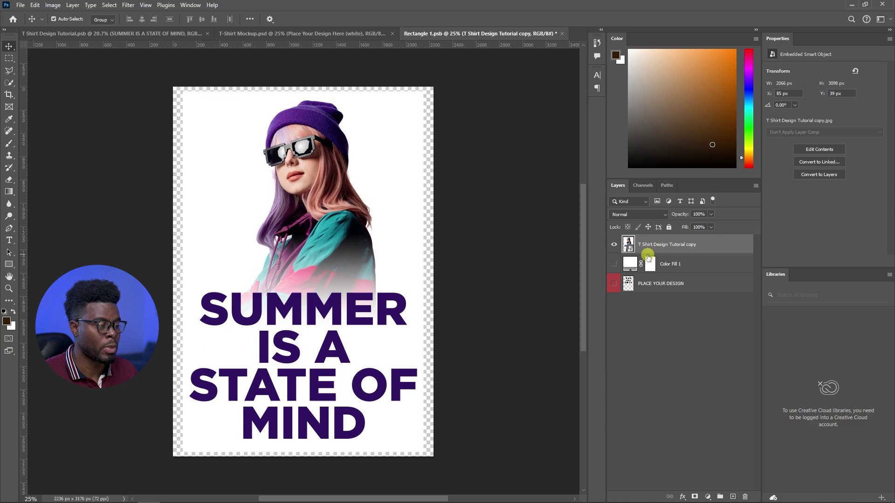
# Scale the design down from its bottom edge, save, and compare its size on the mockup
pyautogui.hotkey('ctrl', 't')
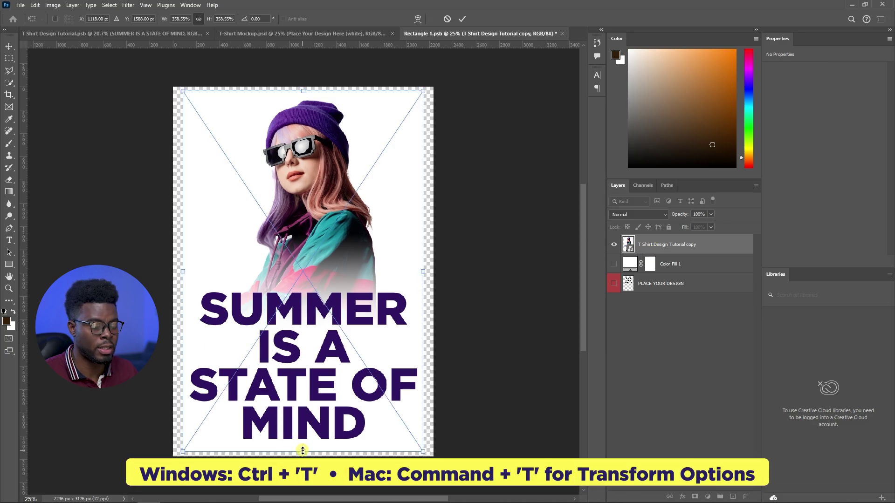
pyautogui.moveTo(298, 445); pyautogui.dragTo(301, 371)
pyautogui.click(453, 251)
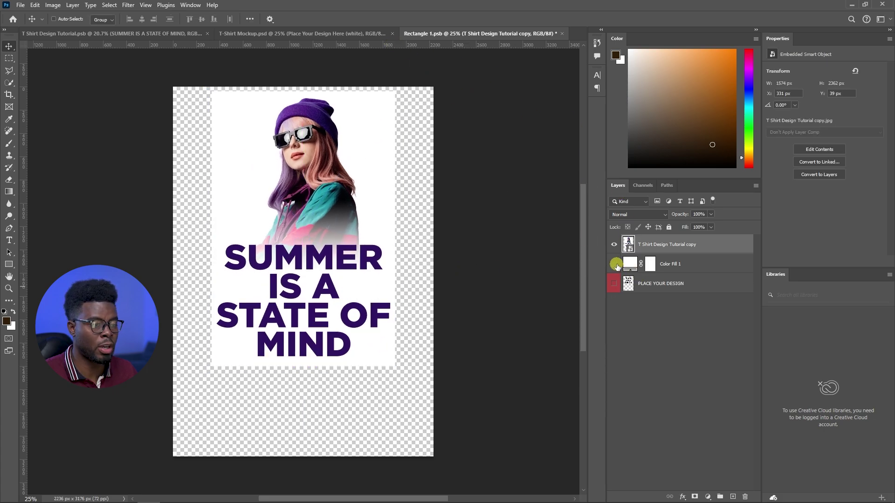
pyautogui.hotkey('ctrl', 's')
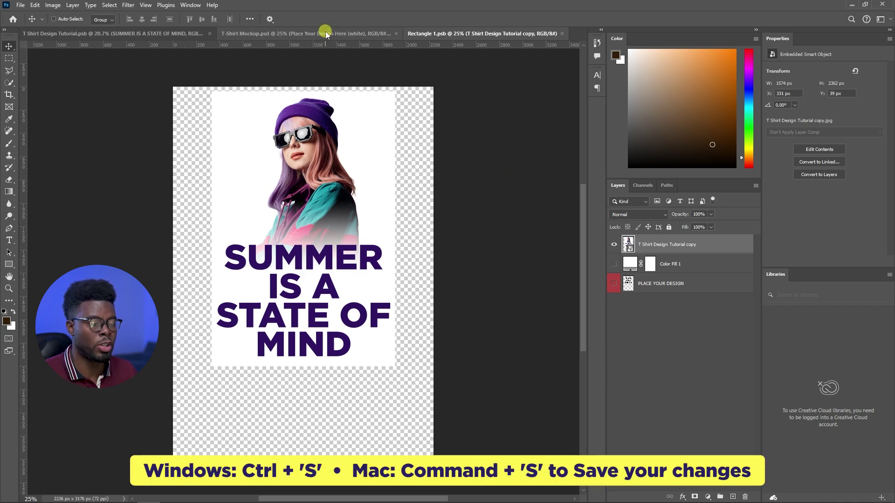
pyautogui.click(326, 34)
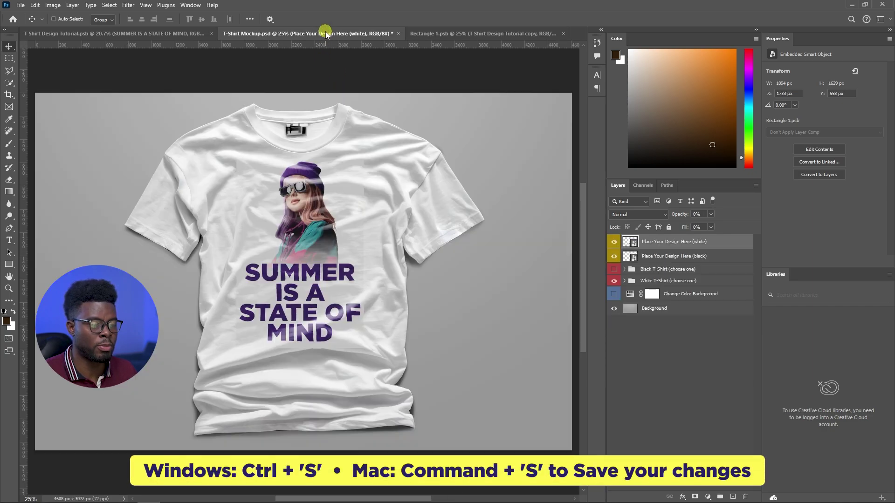
pyautogui.keyDown('ctrl'); pyautogui.click(500, 192); pyautogui.keyUp('ctrl')
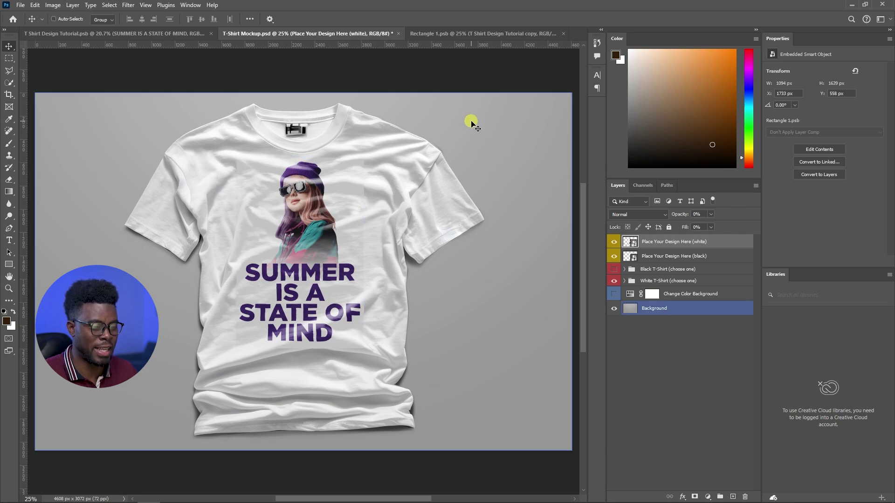
pyautogui.click(459, 34)
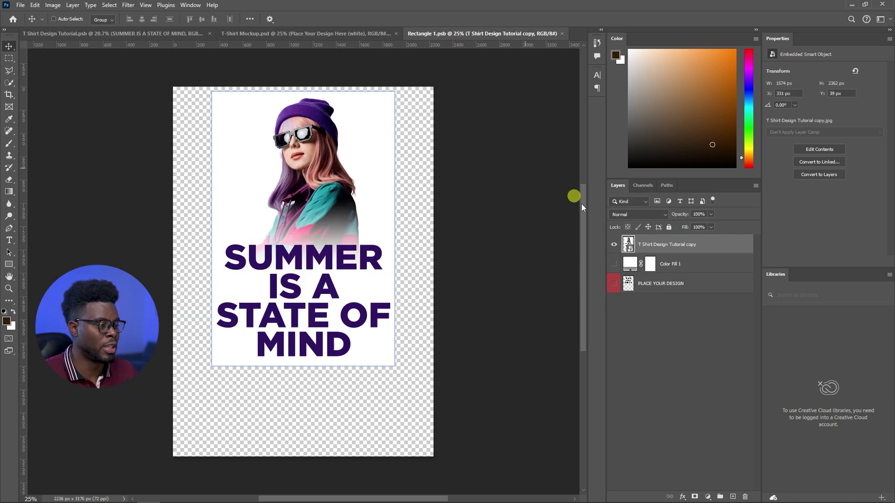
pyautogui.click(363, 35)
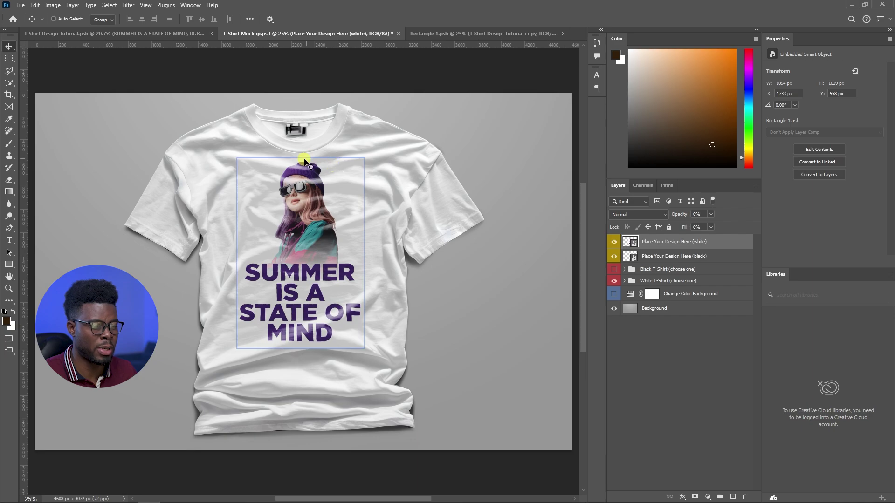
pyautogui.click(465, 35)
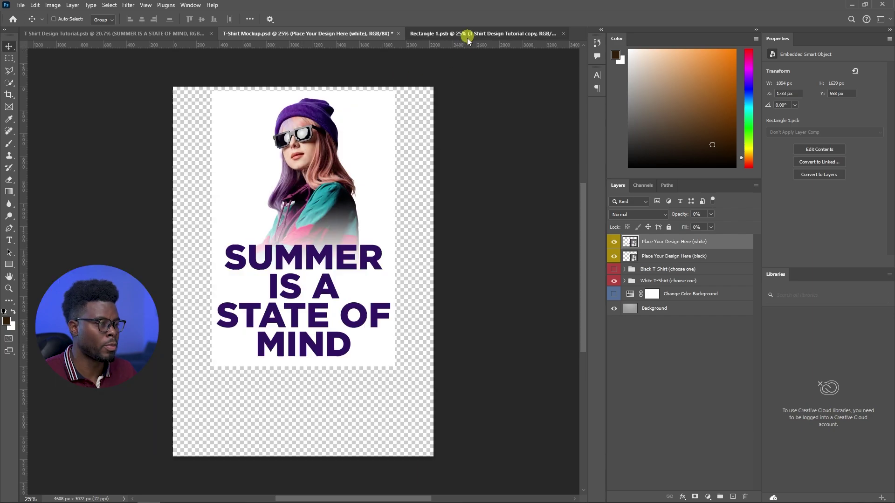
# Move the design lower, shrink it slightly more, save, and preview it on the shirt
pyautogui.moveTo(327, 144); pyautogui.dragTo(329, 165)
pyautogui.hotkey('ctrl', 't')
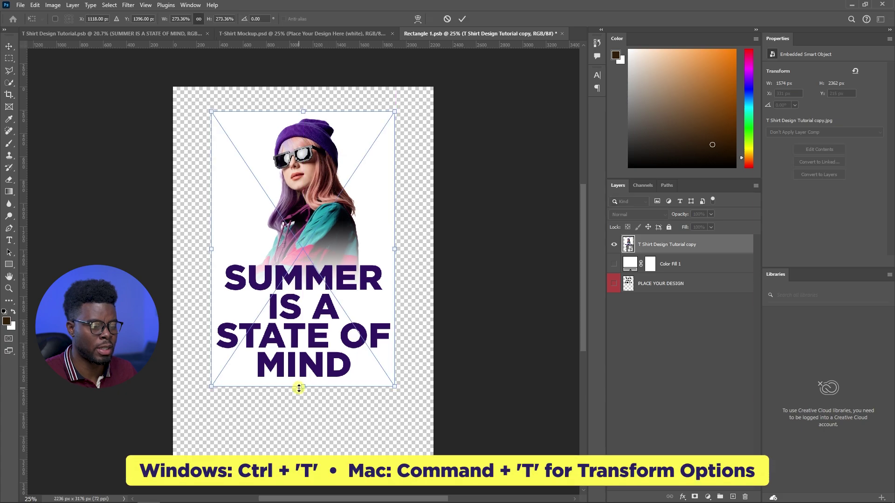
pyautogui.moveTo(298, 390); pyautogui.dragTo(308, 374)
pyautogui.press('Return')
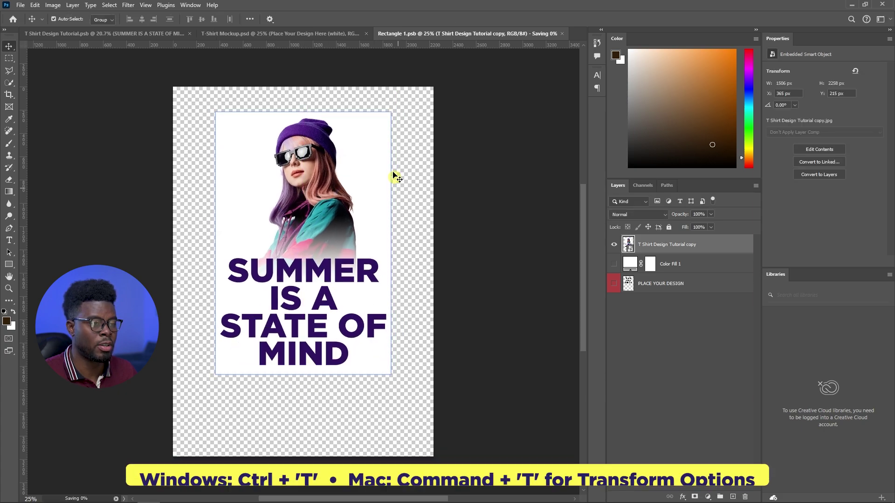
pyautogui.hotkey('ctrl', 's')
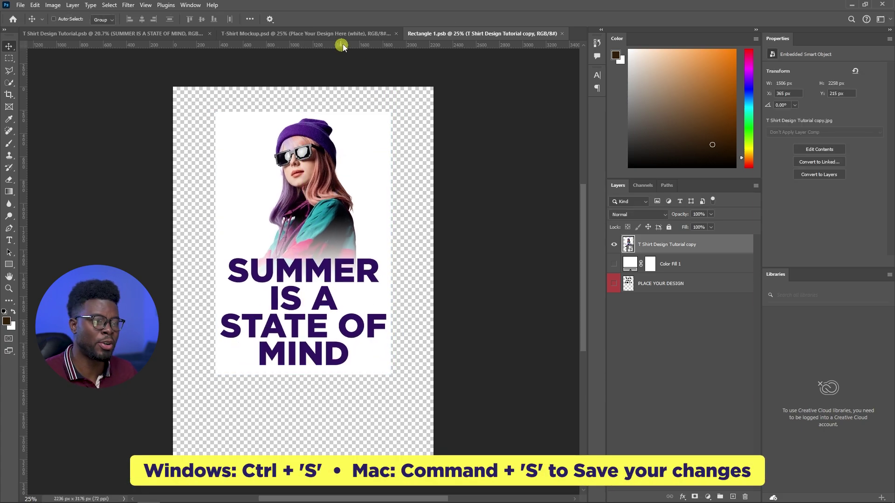
pyautogui.click(351, 34)
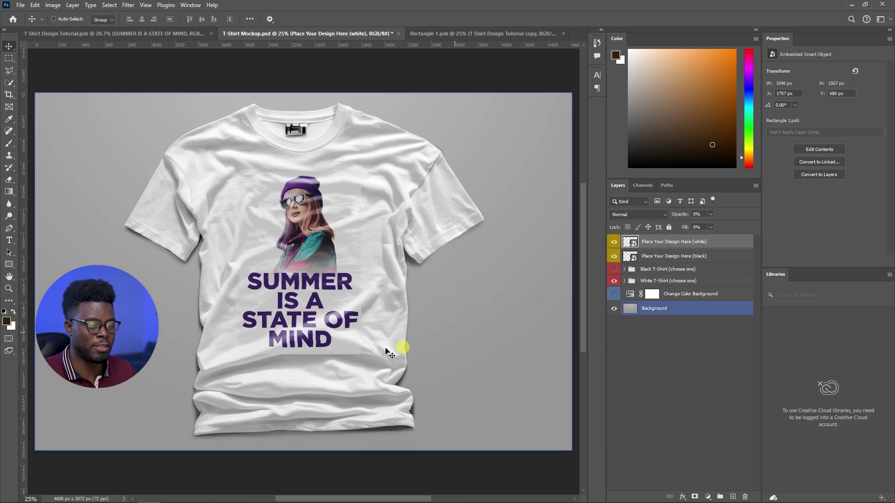
# Show the Black T-Shirt group and open its Place Your Design Here smart object
pyautogui.click(630, 256)
pyautogui.keyDown('ctrl'); pyautogui.click(511, 200); pyautogui.keyUp('ctrl')
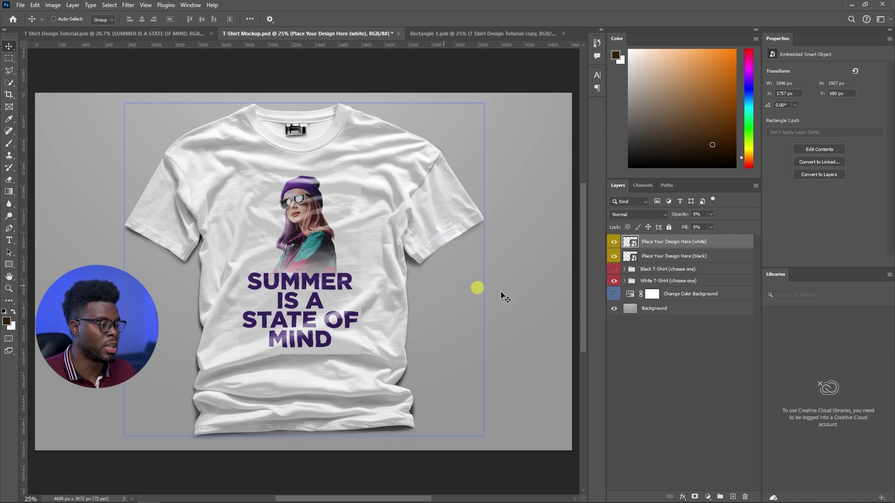
pyautogui.click(613, 269)
pyautogui.click(614, 280)
pyautogui.click(652, 256)
pyautogui.click(661, 269)
pyautogui.click(614, 241)
pyautogui.click(618, 256)
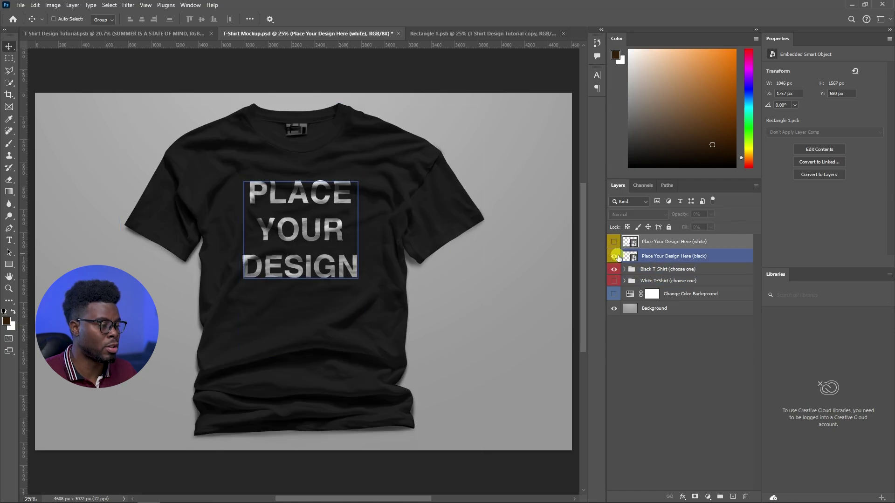
pyautogui.doubleClick(630, 256)
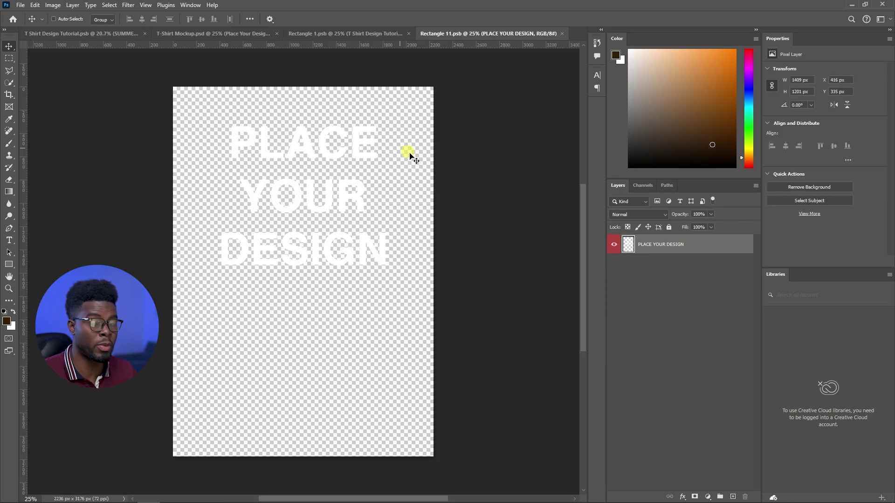
# Return to T-Shirt Mockup and switch back to the White T-Shirt group with the design
pyautogui.click(369, 36)
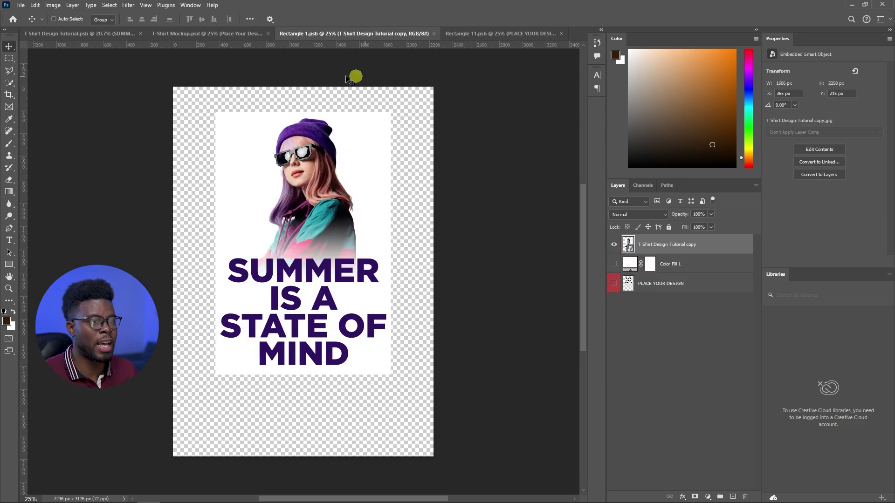
pyautogui.click(236, 34)
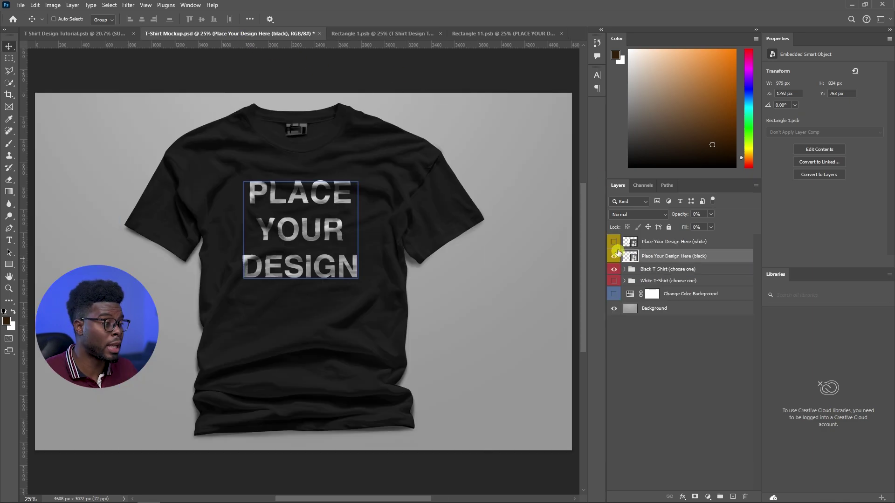
pyautogui.click(613, 280)
pyautogui.click(613, 269)
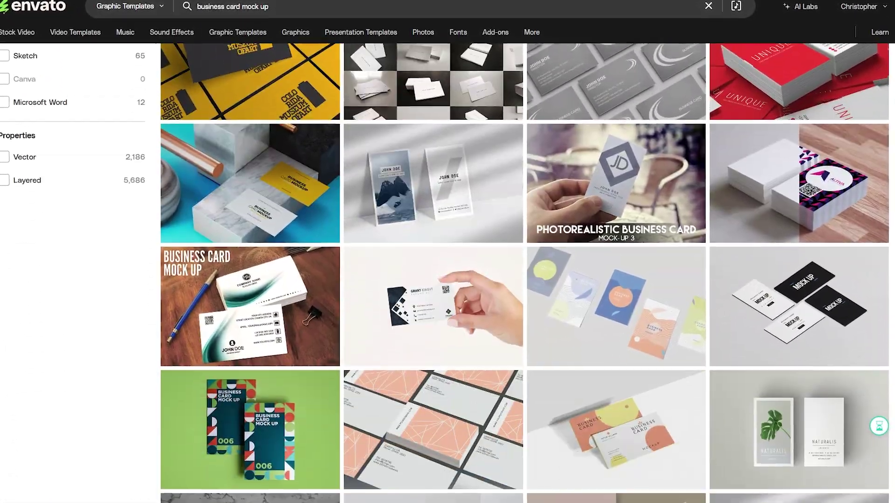
pyautogui.scroll(-3, 447, 251)
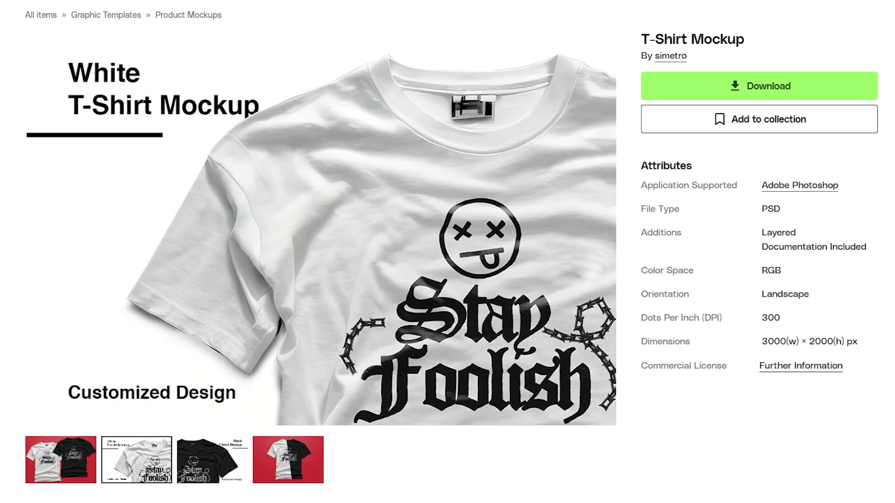